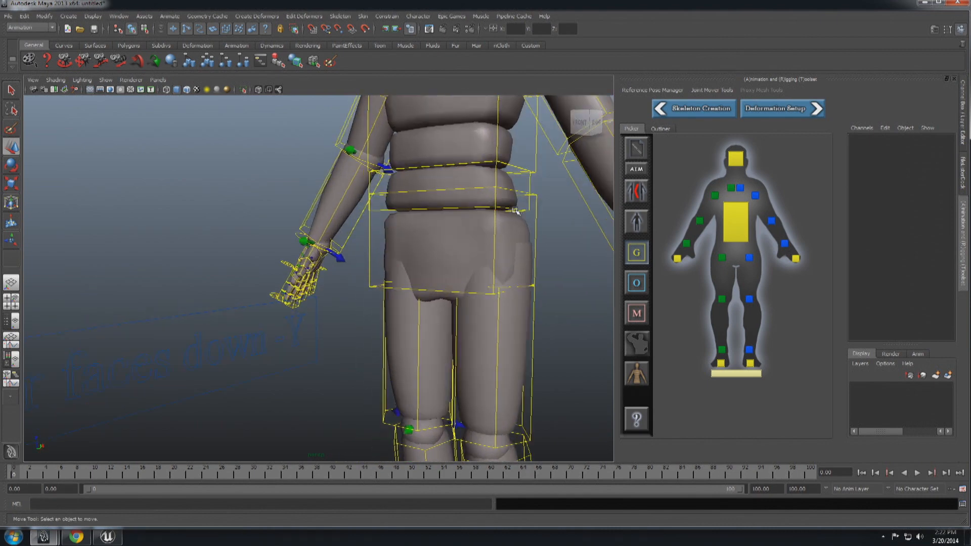
# Turn on symmetry mode, try moving the left upper arm mover, and undo the move.
pyautogui.scroll(-5, 511, 214)
pyautogui.scroll(3, 506, 216)
pyautogui.scroll(-4, 500, 217)
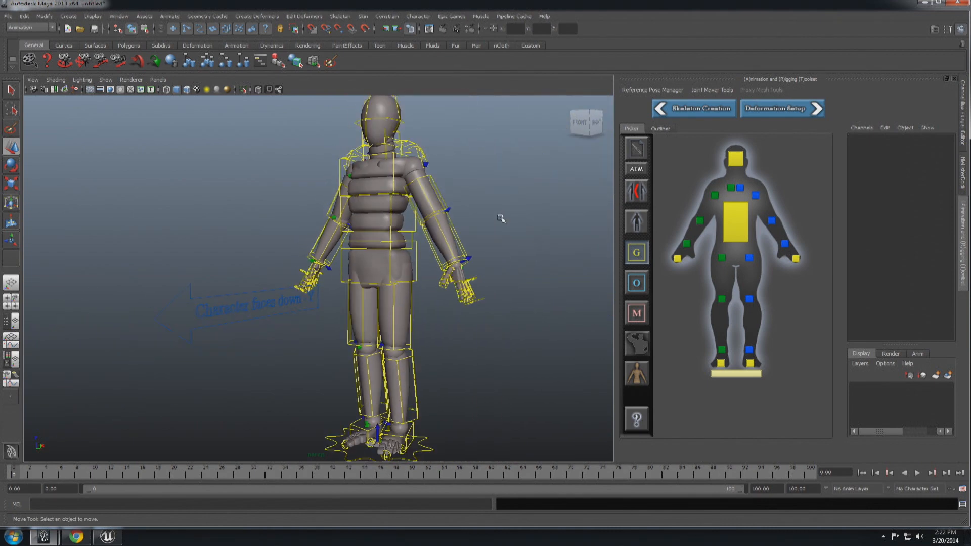
pyautogui.scroll(3, 501, 217)
pyautogui.keyDown('alt'); pyautogui.moveTo(502, 219); pyautogui.dragTo(476, 211, button='right'); pyautogui.keyUp('alt')
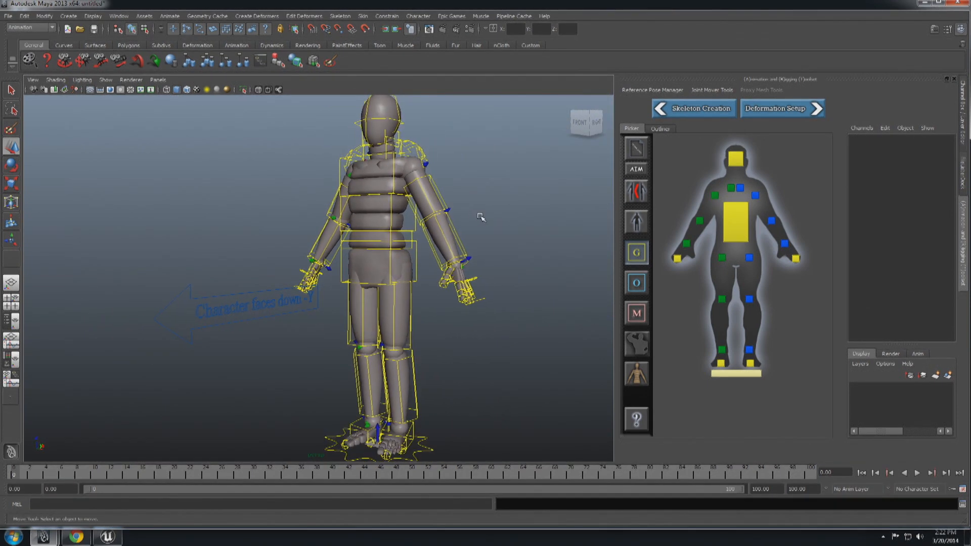
pyautogui.click(637, 171)
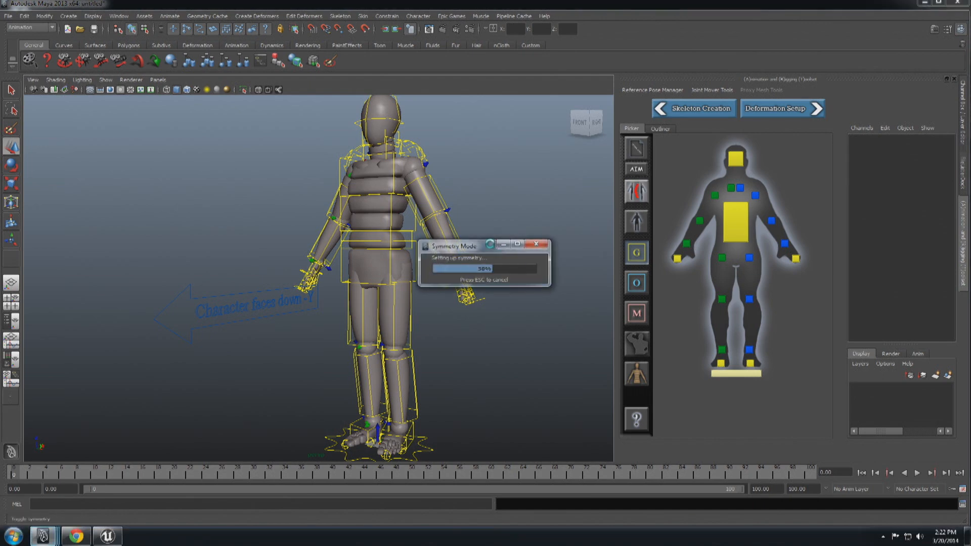
pyautogui.click(440, 198)
pyautogui.moveTo(441, 173); pyautogui.dragTo(460, 185)
pyautogui.hotkey('ctrl', 'z')
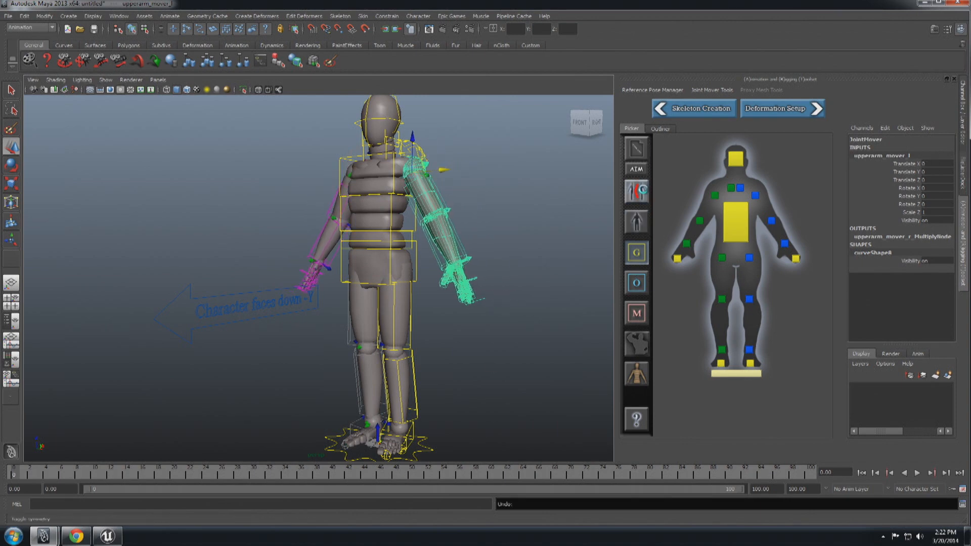
# Move the left lower arm backwards in aim mode, turn aim mode off and dismiss the completion message.
pyautogui.click(636, 169)
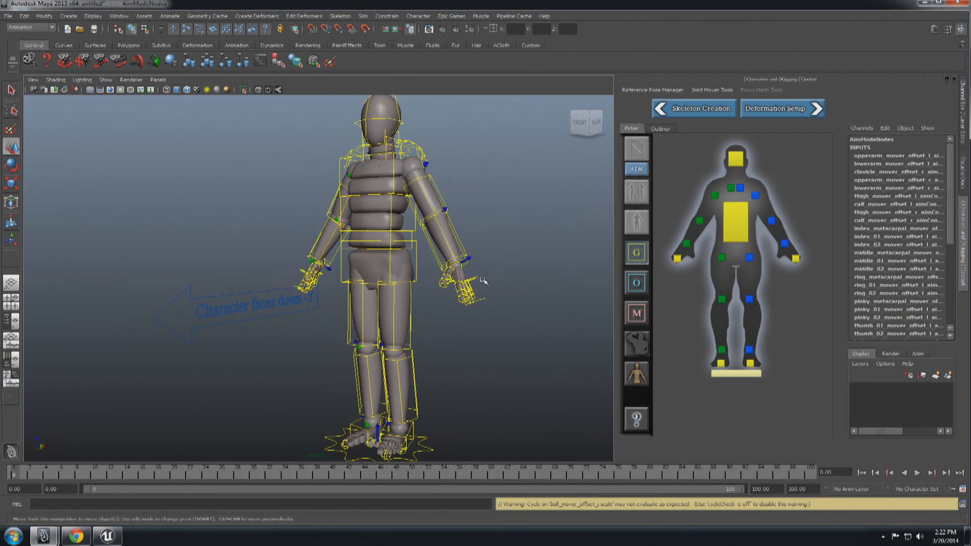
pyautogui.click(444, 260)
pyautogui.keyDown('alt'); pyautogui.moveTo(509, 227); pyautogui.dragTo(547, 248); pyautogui.keyUp('alt')
pyautogui.click(643, 169)
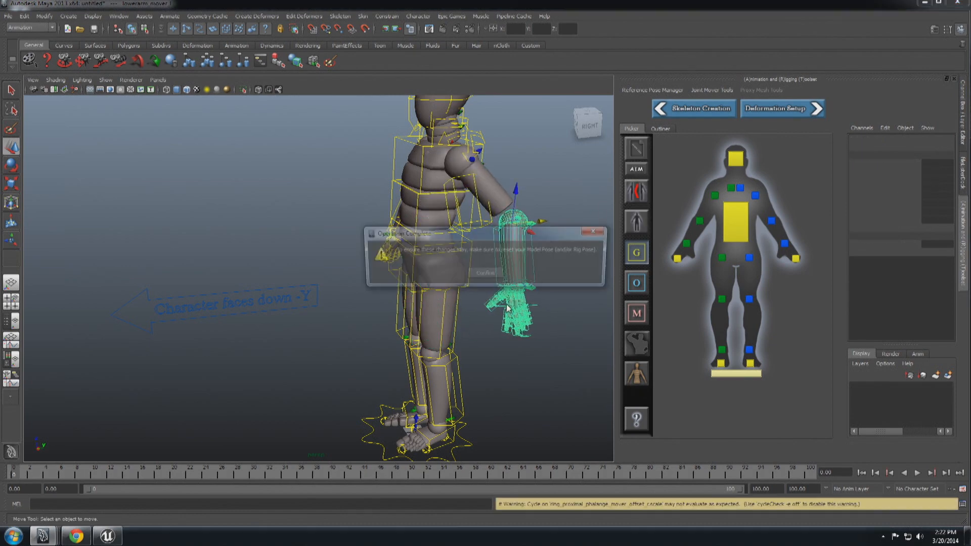
pyautogui.click(482, 273)
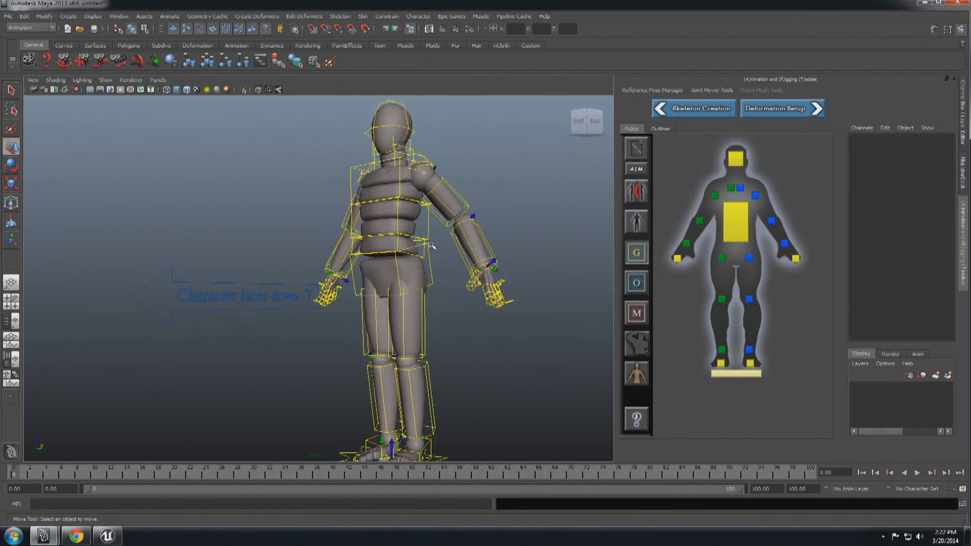
# Toggle symmetry mode on and off, and reset all joint movers to their default pose.
pyautogui.keyDown('alt'); pyautogui.moveTo(432, 245); pyautogui.dragTo(600, 205); pyautogui.keyUp('alt')
pyautogui.click(629, 196)
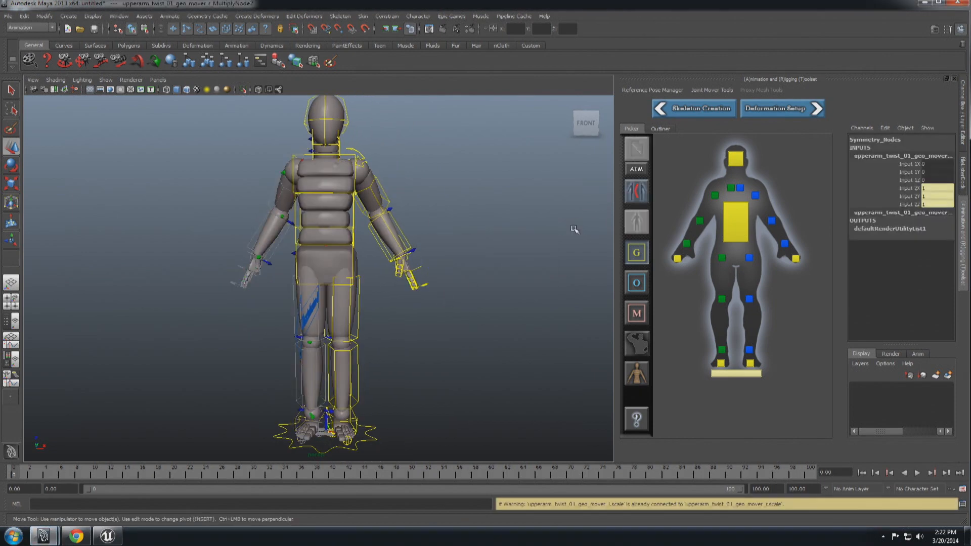
pyautogui.keyDown('alt'); pyautogui.moveTo(574, 232); pyautogui.dragTo(285, 264); pyautogui.keyUp('alt')
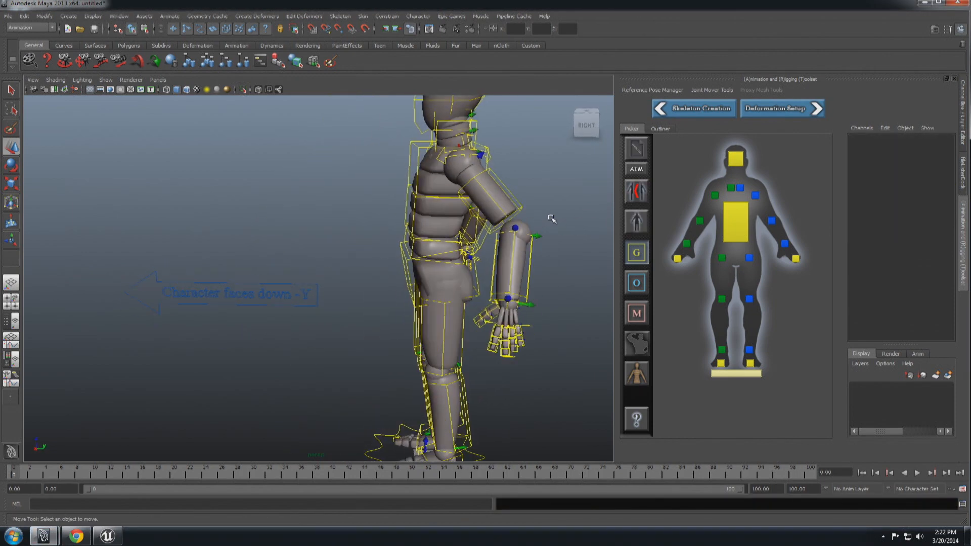
pyautogui.click(636, 222)
pyautogui.keyDown('alt'); pyautogui.moveTo(364, 265); pyautogui.dragTo(443, 207); pyautogui.keyUp('alt')
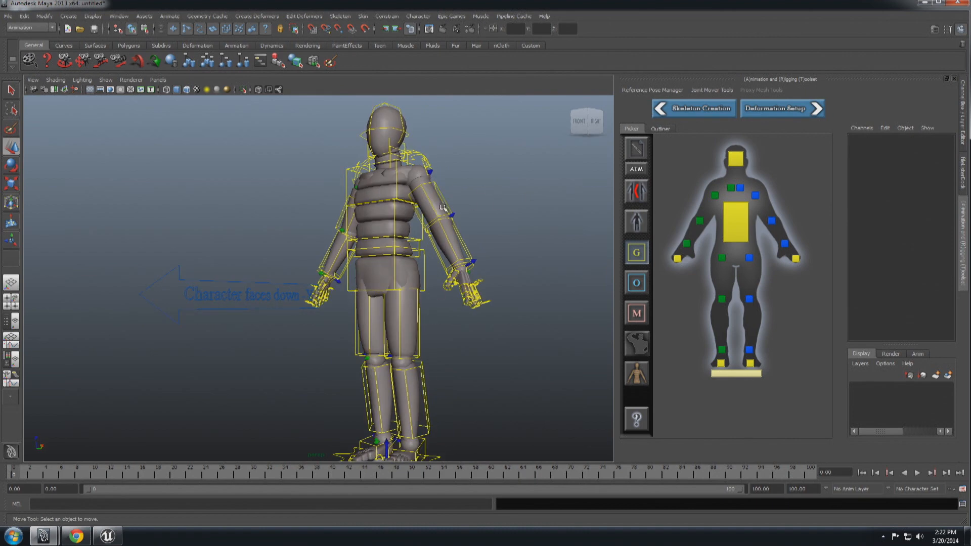
# Switch to the offset movers, try moving the left lower arm offset, and undo the moves.
pyautogui.click(448, 206)
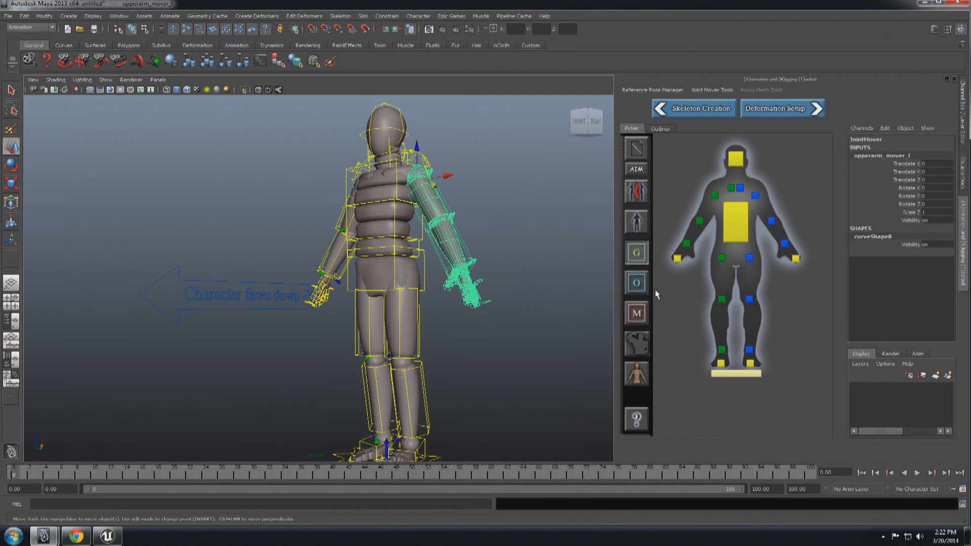
pyautogui.click(637, 284)
pyautogui.keyDown('alt'); pyautogui.moveTo(512, 265); pyautogui.dragTo(481, 234); pyautogui.keyUp('alt')
pyautogui.click(486, 249)
pyautogui.press('w')
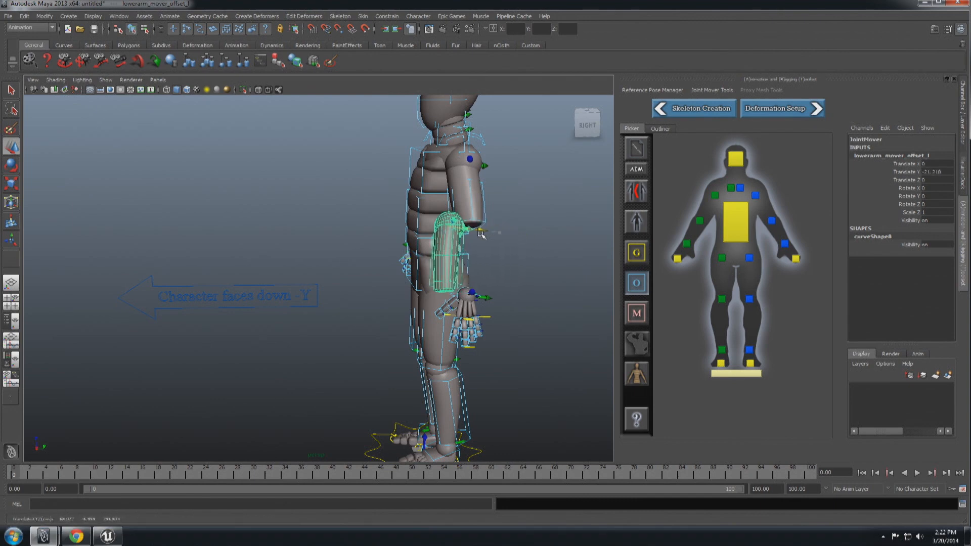
pyautogui.hotkey('ctrl', 'z')
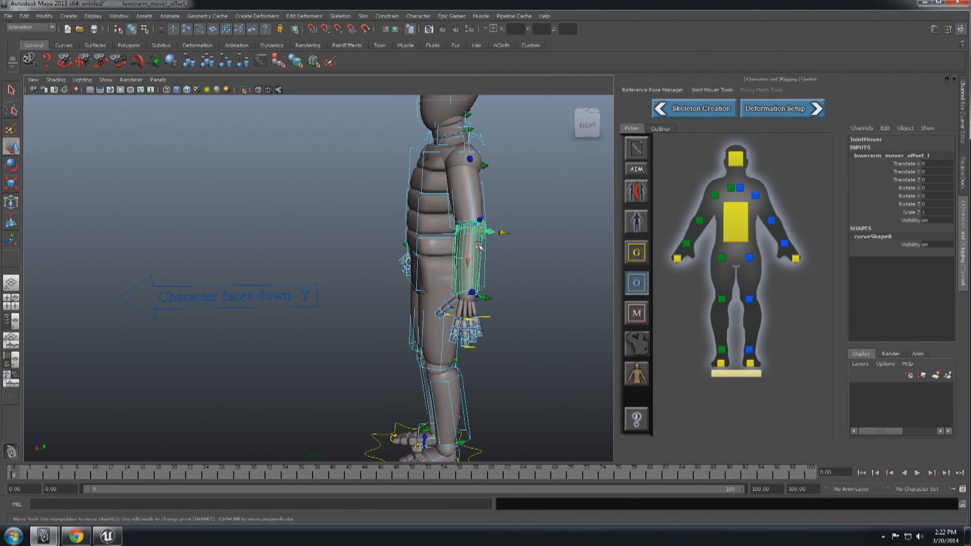
pyautogui.hotkey('ctrl', 'z')
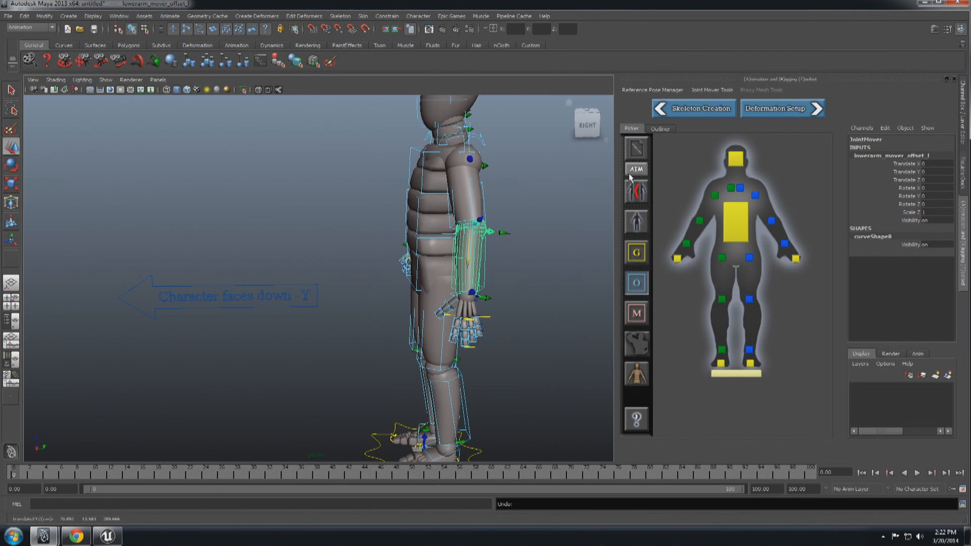
# Turn on aim mode, pull the left lower arm offset backwards at the elbow, and turn aim mode off.
pyautogui.click(632, 172)
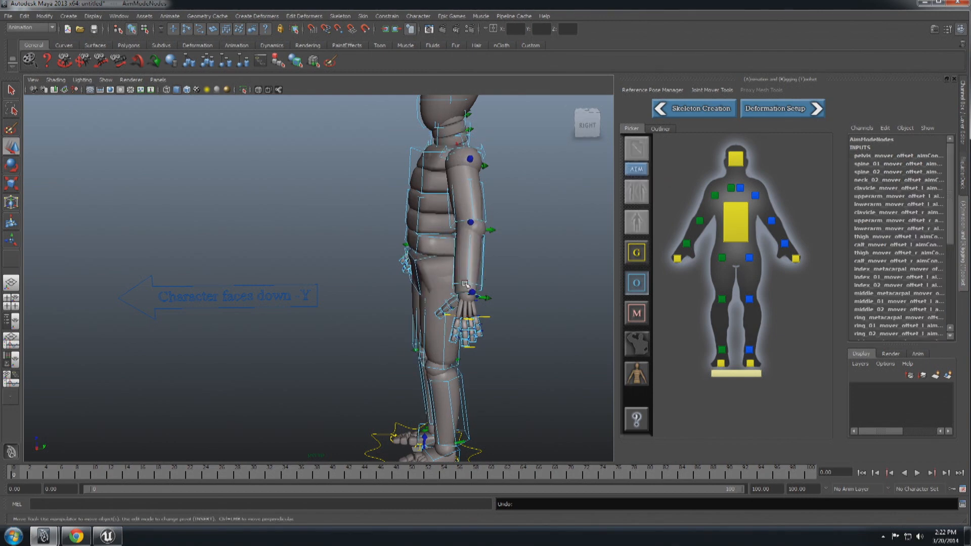
pyautogui.moveTo(504, 232); pyautogui.dragTo(510, 233)
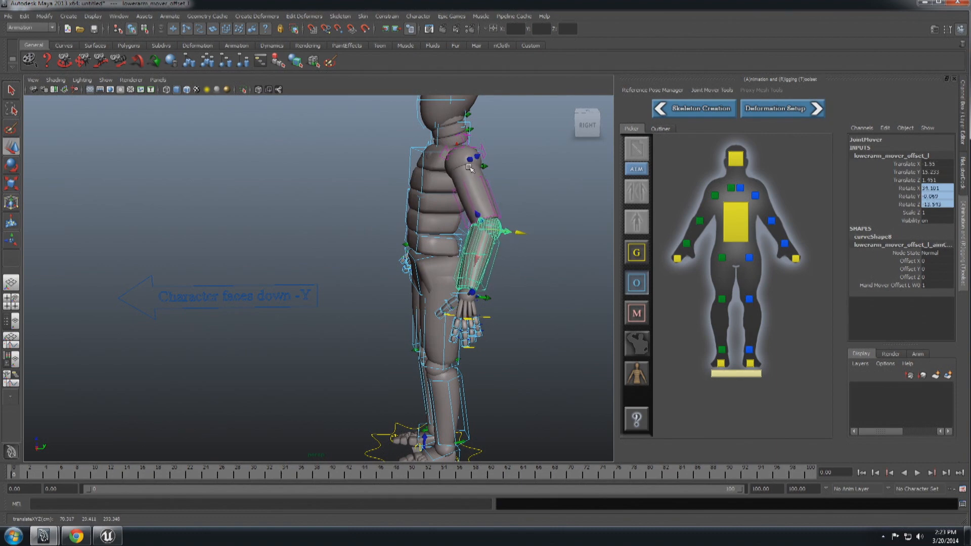
pyautogui.click(637, 192)
pyautogui.press('Return')
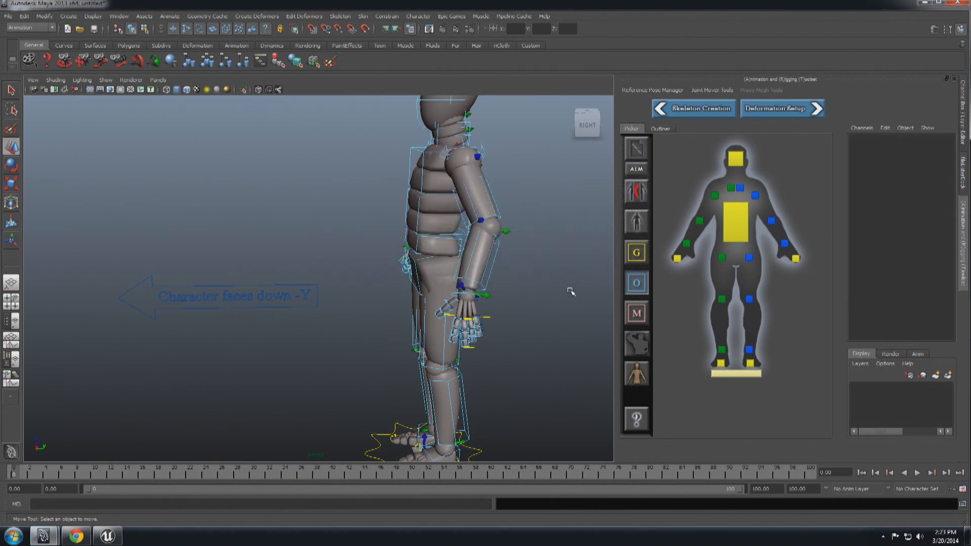
# Turn on symmetry mode and show the geometry movers in place of the offset movers.
pyautogui.click(638, 200)
pyautogui.keyDown('alt'); pyautogui.moveTo(494, 298); pyautogui.dragTo(523, 337); pyautogui.keyUp('alt')
pyautogui.keyDown('alt'); pyautogui.moveTo(443, 363); pyautogui.dragTo(519, 355); pyautogui.keyUp('alt')
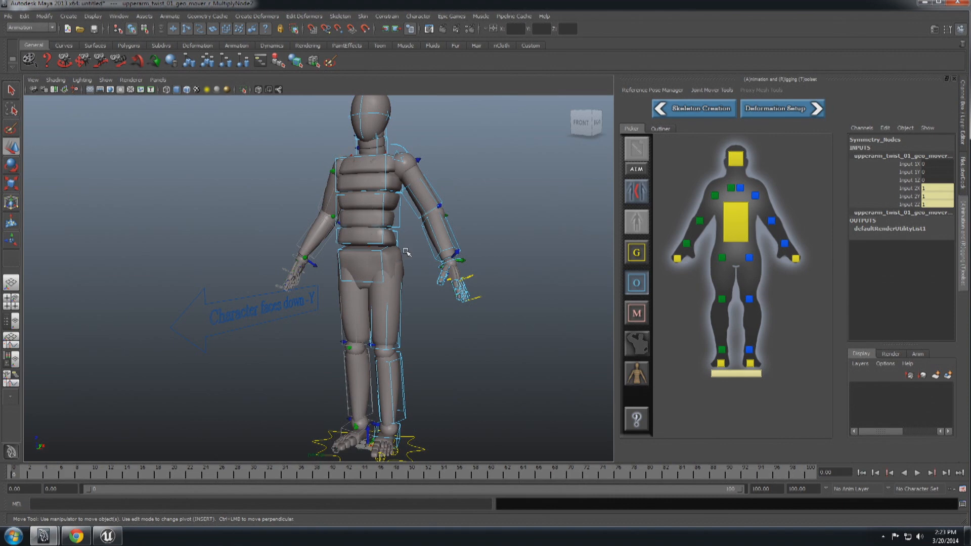
pyautogui.click(578, 356)
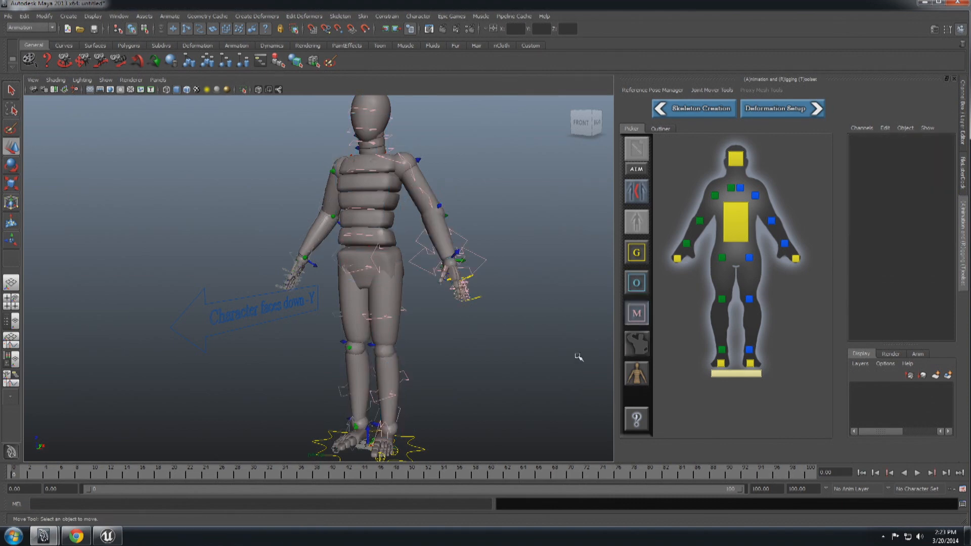
# Switch to the global movers and scale the left upper arm mover to about 1.5 with symmetry on.
pyautogui.press('r')
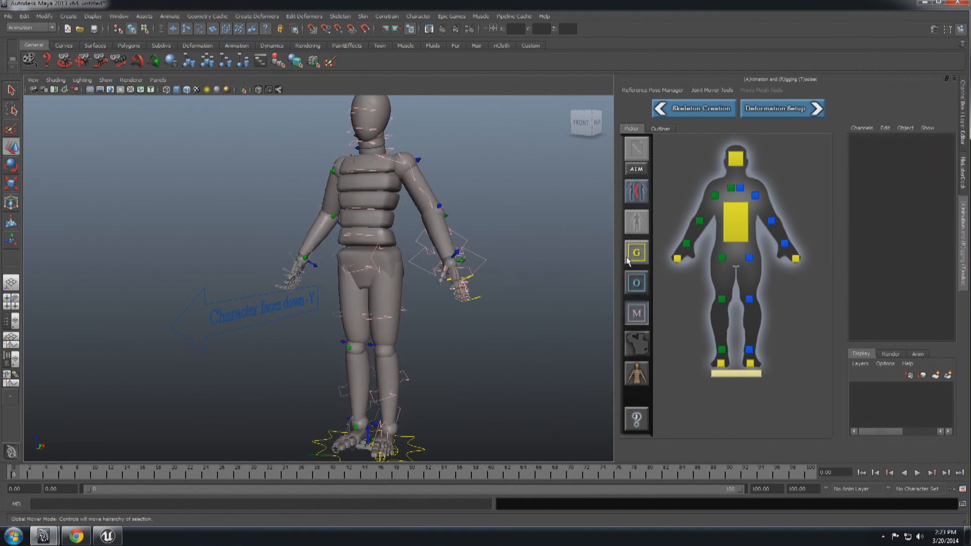
pyautogui.click(380, 440)
pyautogui.moveTo(380, 440); pyautogui.dragTo(498, 260)
pyautogui.click(420, 239)
pyautogui.moveTo(499, 265)
pyautogui.keyDown('alt'); pyautogui.mouseDown(button='right')
pyautogui.moveTo(531, 269)
pyautogui.moveTo(516, 271)
pyautogui.mouseUp(button='right'); pyautogui.keyUp('alt')
pyautogui.moveTo(516, 271)
pyautogui.keyDown('alt'); pyautogui.mouseDown()
pyautogui.moveTo(461, 267)
pyautogui.moveTo(508, 264)
pyautogui.mouseUp(); pyautogui.keyUp('alt')
pyautogui.scroll(3, 461, 268)
pyautogui.scroll(2, 475, 235)
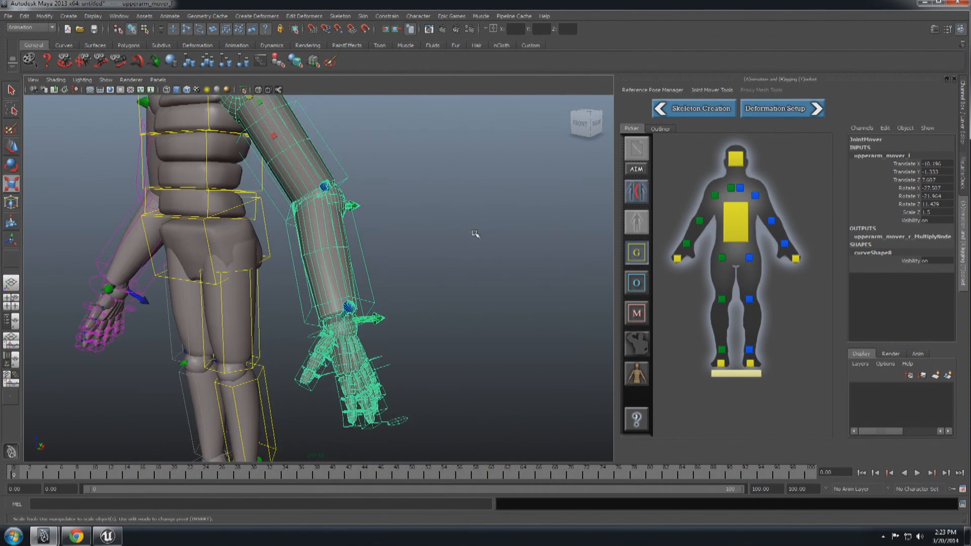
pyautogui.scroll(1, 485, 287)
pyautogui.scroll(-5, 476, 286)
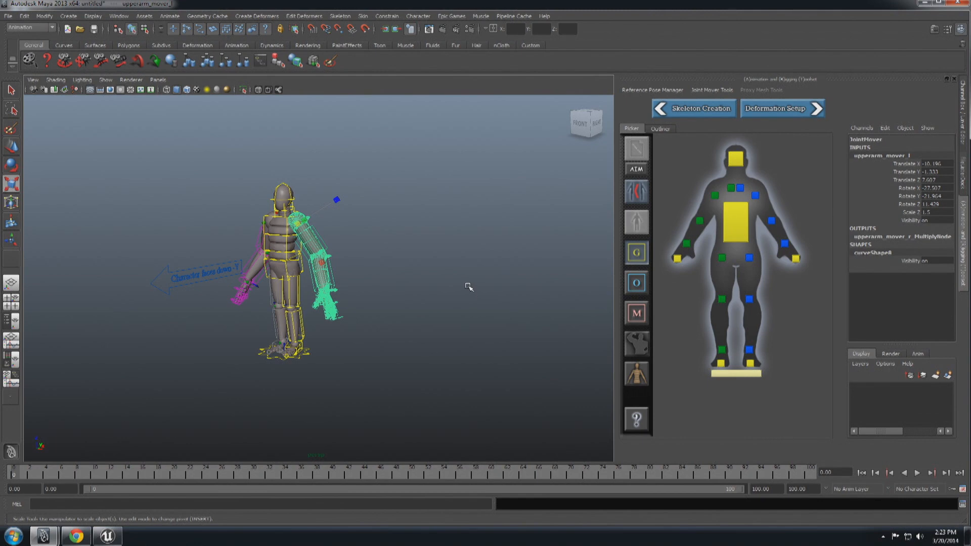
# Hide the global movers and show only the geometry movers on the character.
pyautogui.scroll(2, 469, 287)
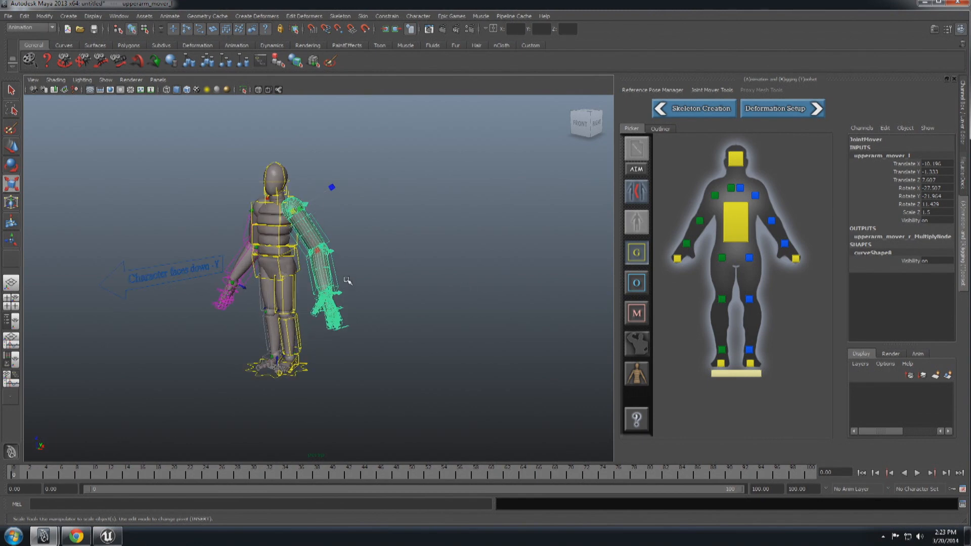
pyautogui.click(402, 290)
pyautogui.scroll(2, 316, 284)
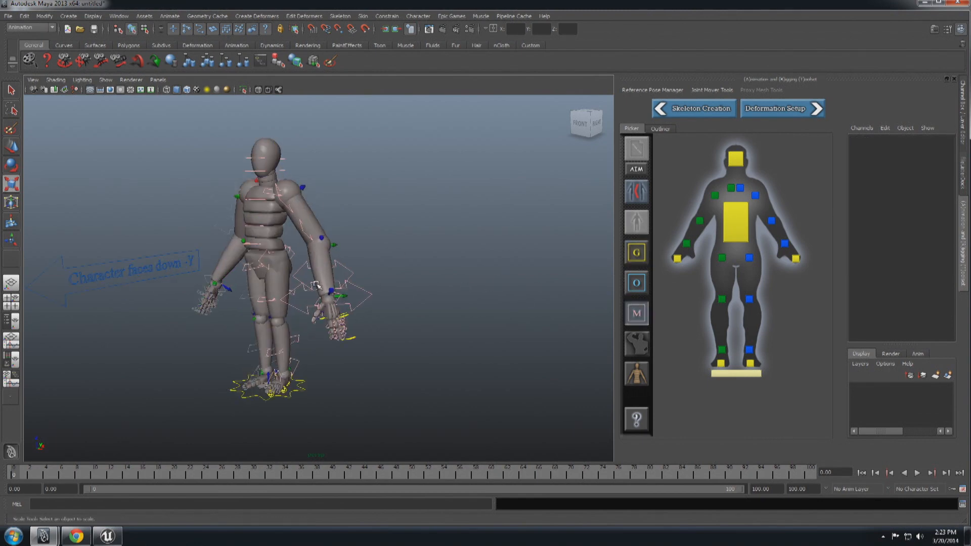
# Try scaling the left lower arm's geometry mover along single axes, and undo the changes.
pyautogui.click(334, 266)
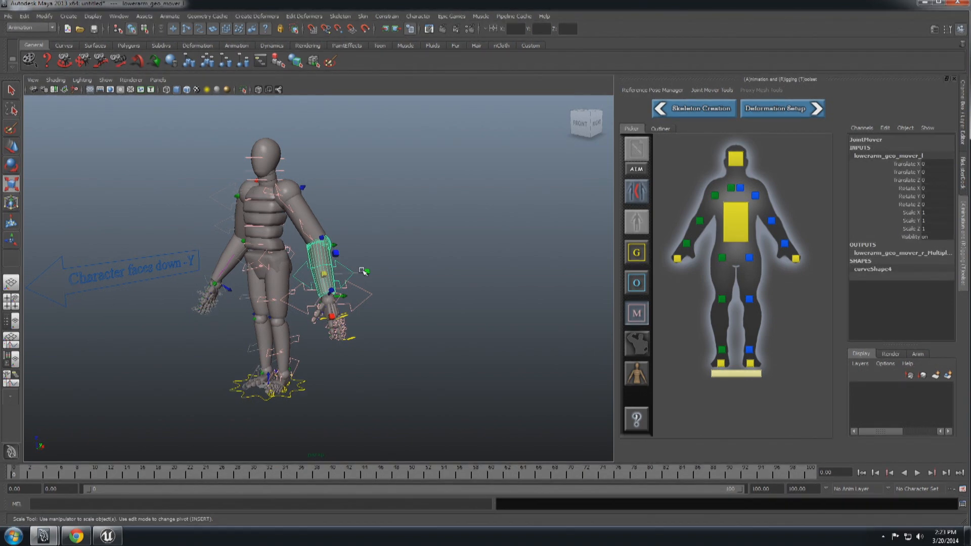
pyautogui.moveTo(365, 272); pyautogui.dragTo(352, 277)
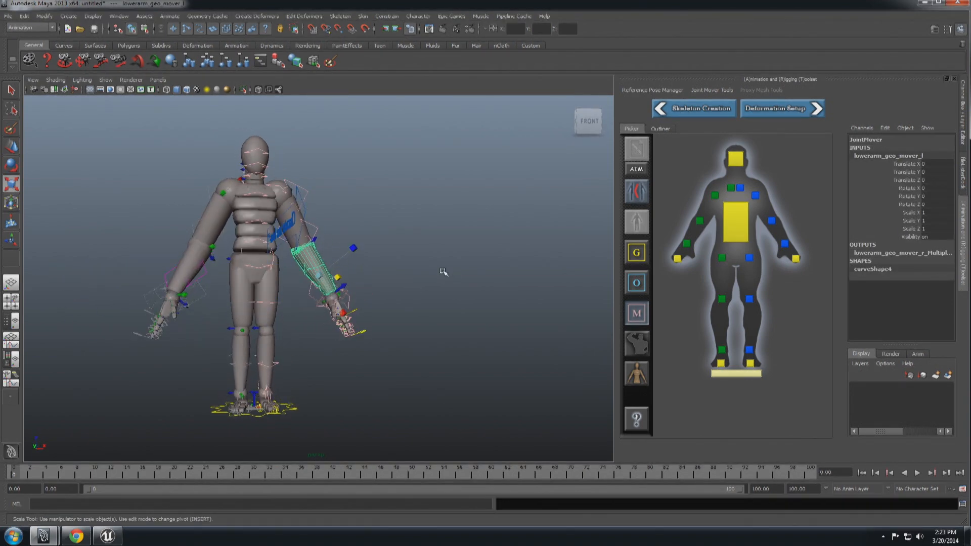
pyautogui.moveTo(354, 248); pyautogui.dragTo(357, 249)
pyautogui.hotkey('ctrl', 'z')
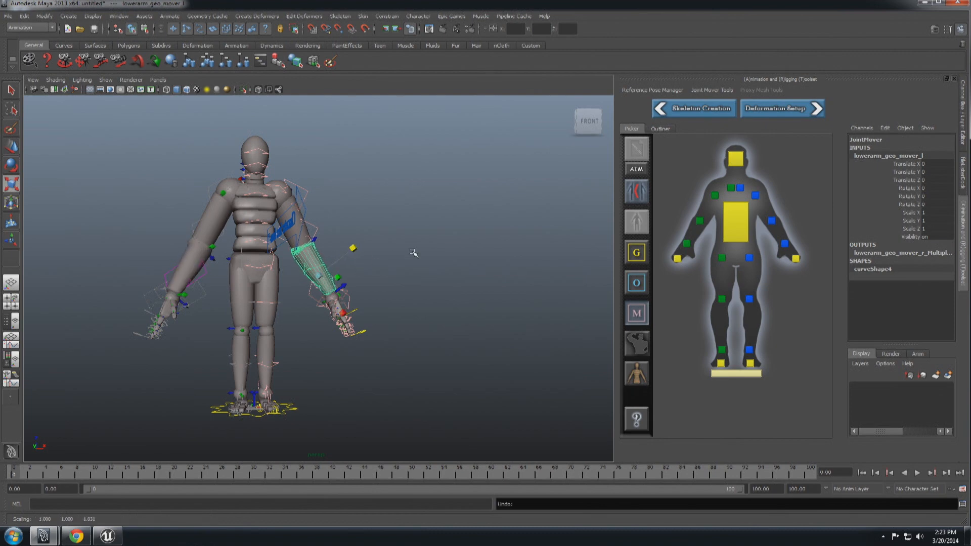
# Open the physique shaping controls and lower the top and bottom tapers of Neck 1 and Neck 2, with Neck 1 Bot Taper at its minimum.
pyautogui.click(419, 254)
pyautogui.keyDown('alt'); pyautogui.moveTo(441, 262); pyautogui.dragTo(452, 267); pyautogui.keyUp('alt')
pyautogui.click(637, 343)
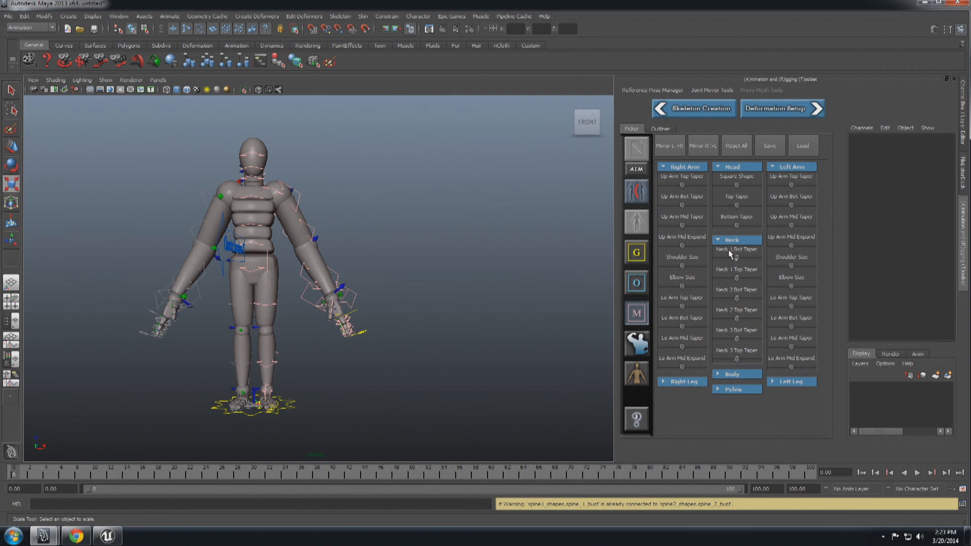
pyautogui.moveTo(737, 258); pyautogui.dragTo(730, 282)
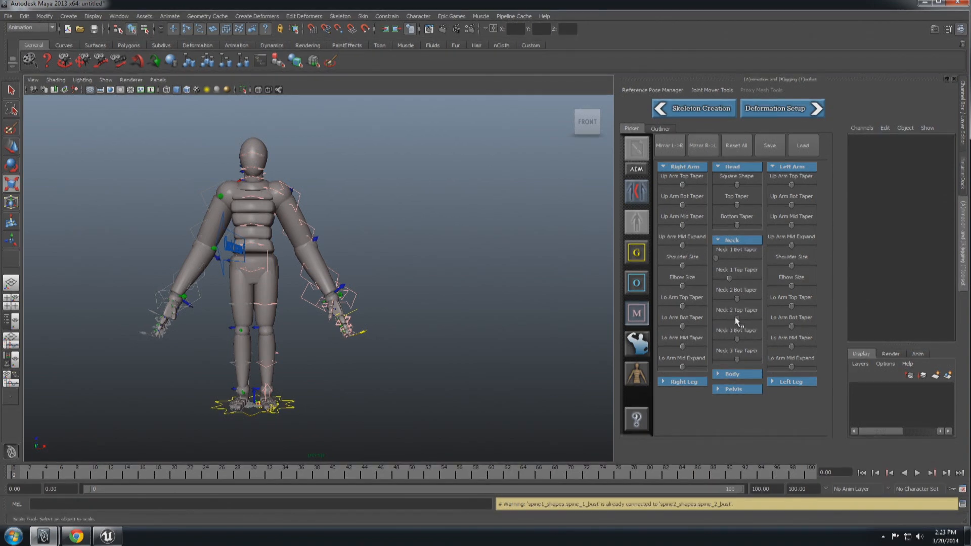
pyautogui.moveTo(735, 318)
pyautogui.mouseDown()
pyautogui.moveTo(725, 317)
pyautogui.moveTo(733, 318)
pyautogui.moveTo(729, 301)
pyautogui.mouseUp()
pyautogui.moveTo(466, 217)
pyautogui.mouseDown(button='right')
pyautogui.moveTo(521, 242)
pyautogui.moveTo(466, 219)
pyautogui.mouseUp(button='right')
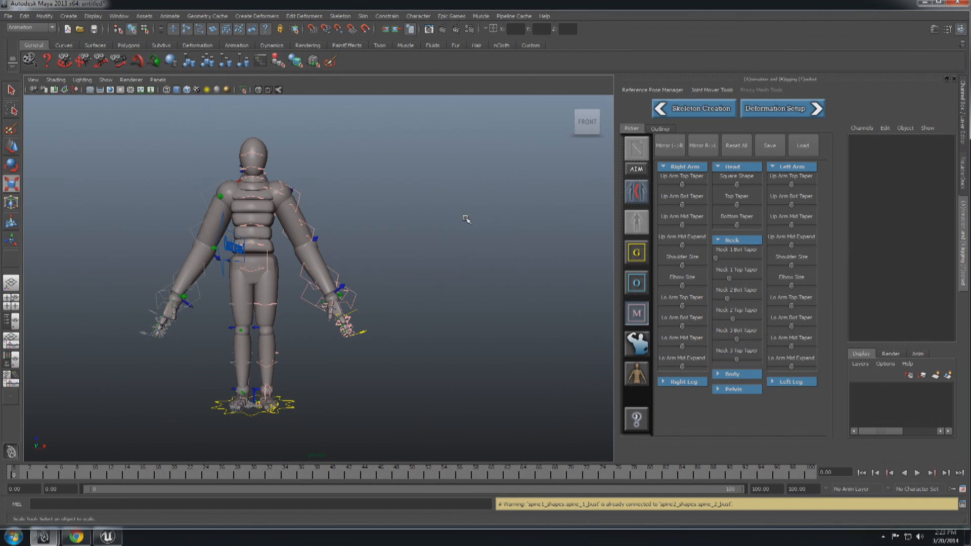
# Open the physique load dialog and cancel it, and try the left arm's Elbow Size adjustment.
pyautogui.click(801, 146)
pyautogui.click(585, 397)
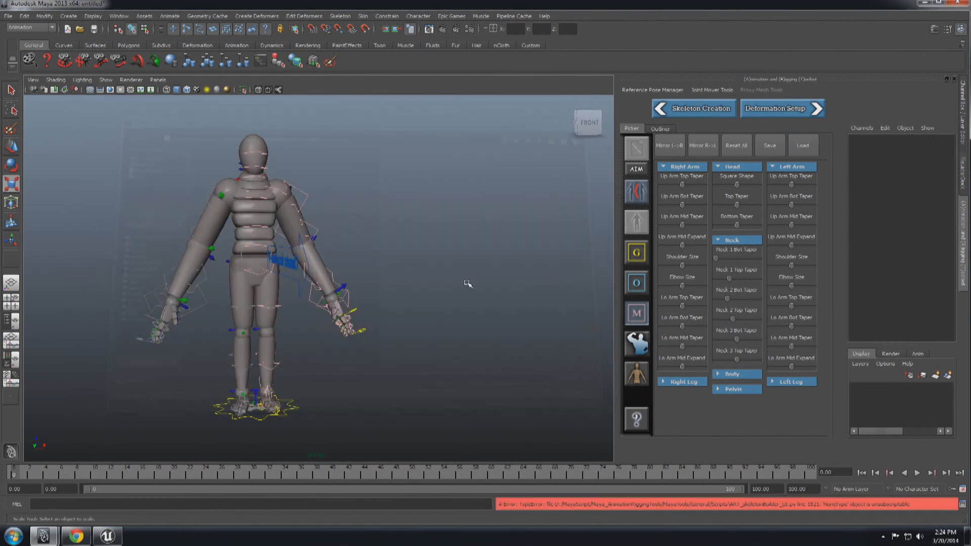
pyautogui.keyDown('alt'); pyautogui.moveTo(438, 291); pyautogui.dragTo(405, 268); pyautogui.keyUp('alt')
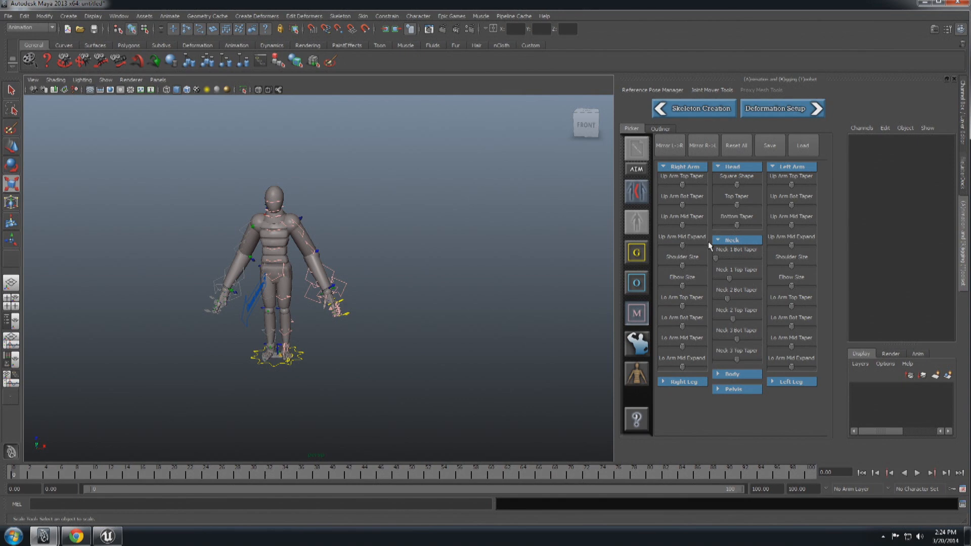
pyautogui.moveTo(789, 286)
pyautogui.mouseDown()
pyautogui.moveTo(806, 288)
pyautogui.moveTo(792, 287)
pyautogui.mouseUp()
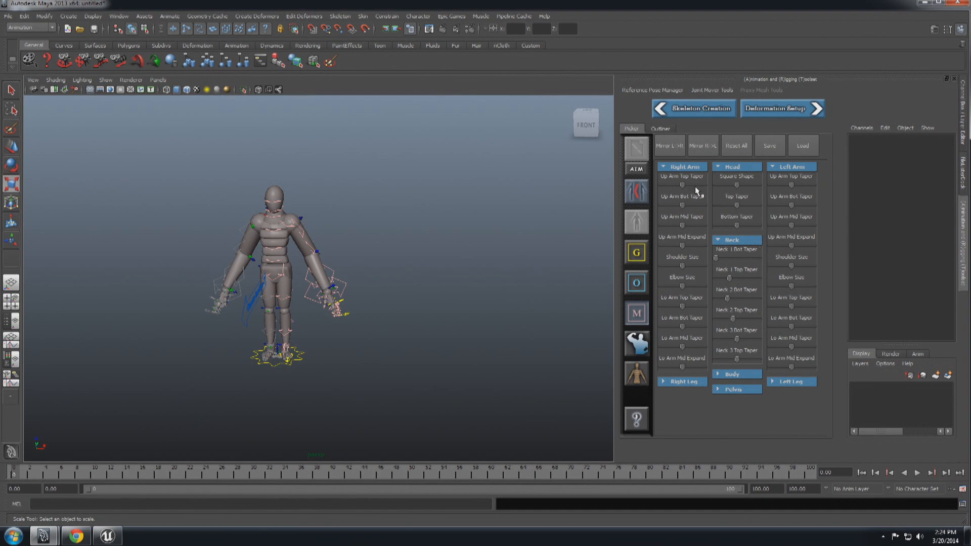
# Turn off symmetry mode and reset all joint movers to their default pose.
pyautogui.click(645, 197)
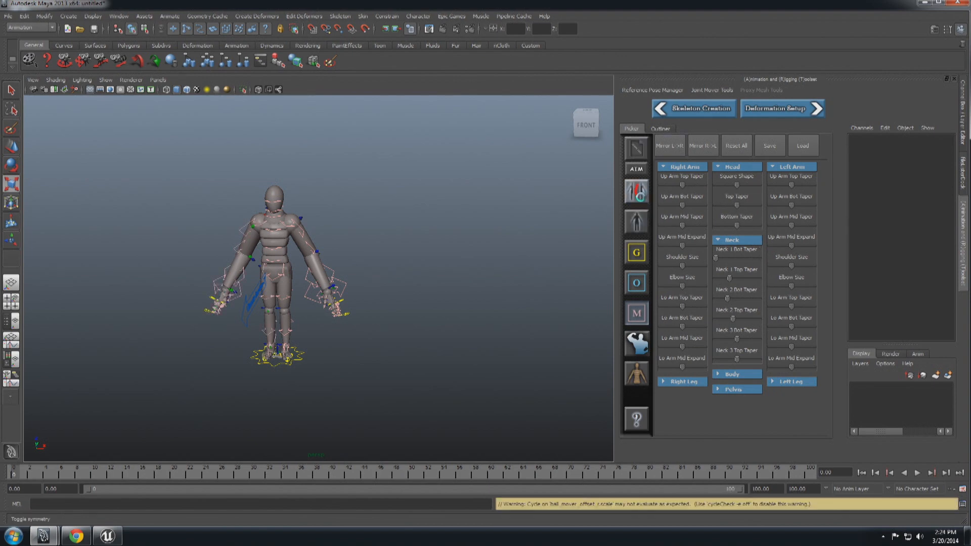
pyautogui.click(642, 227)
pyautogui.click(519, 247)
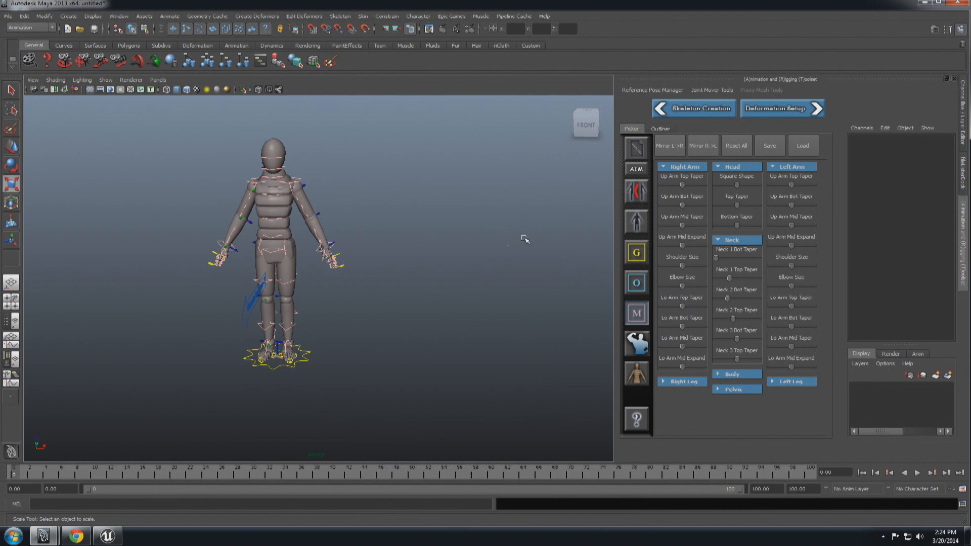
# Proceed to deformation setup, creating the rig pose and accepting automatic skin weighting of the proxy mesh.
pyautogui.click(768, 112)
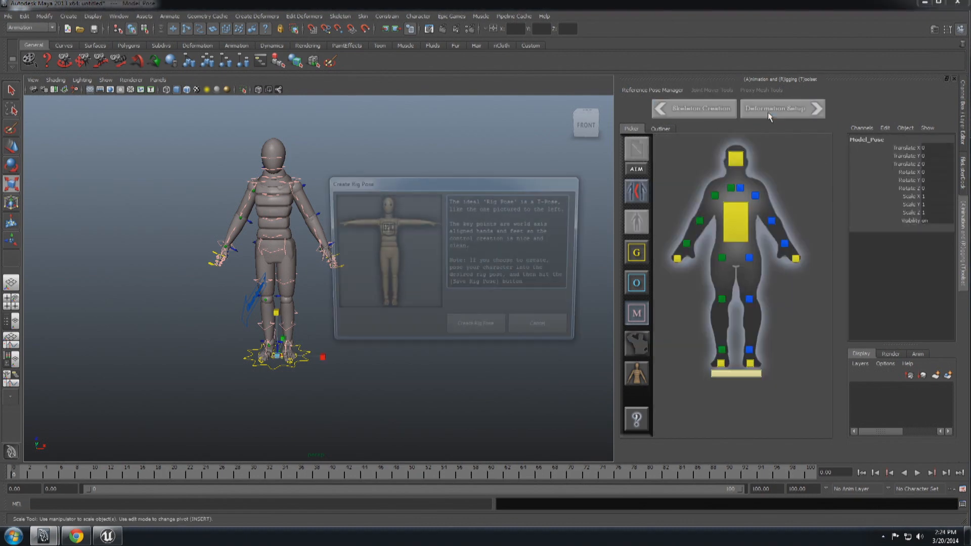
pyautogui.click(479, 334)
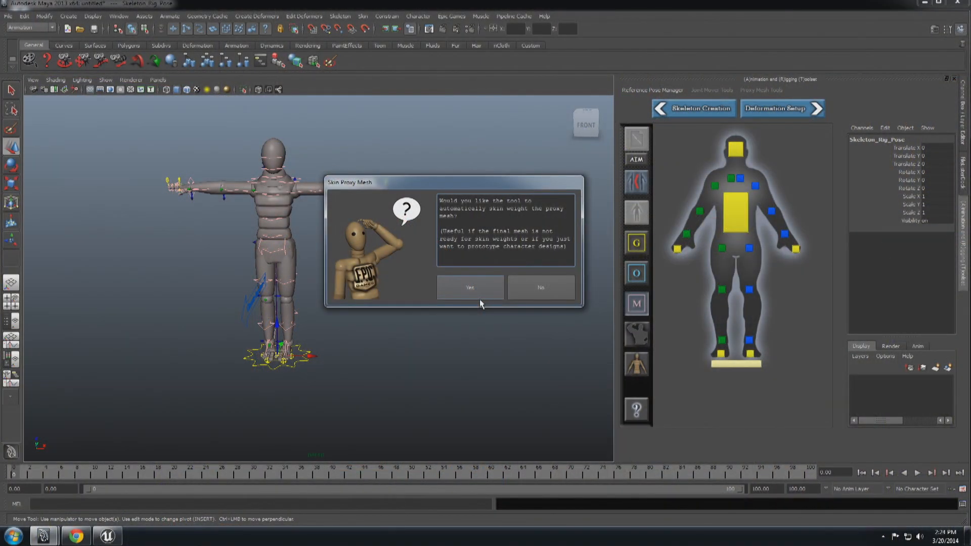
pyautogui.click(476, 291)
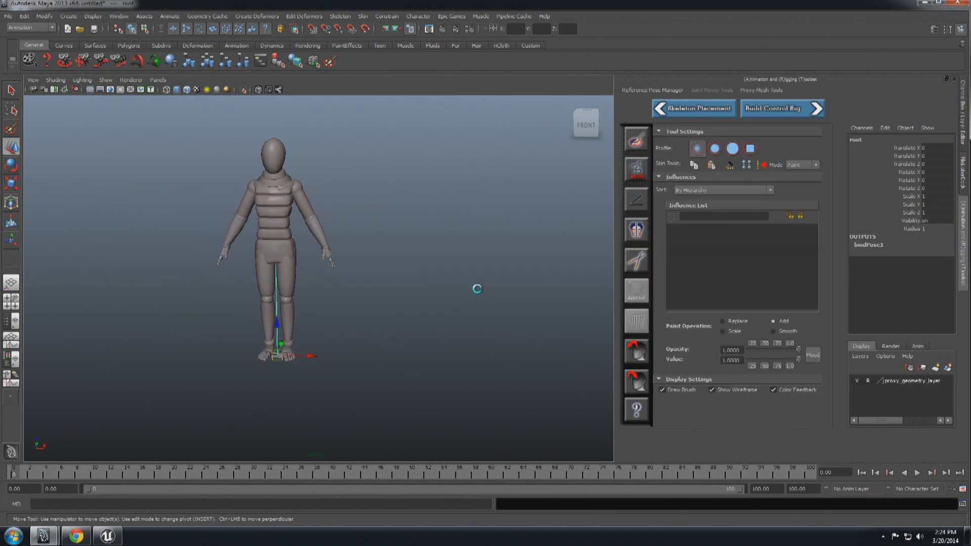
pyautogui.scroll(2, 261, 257)
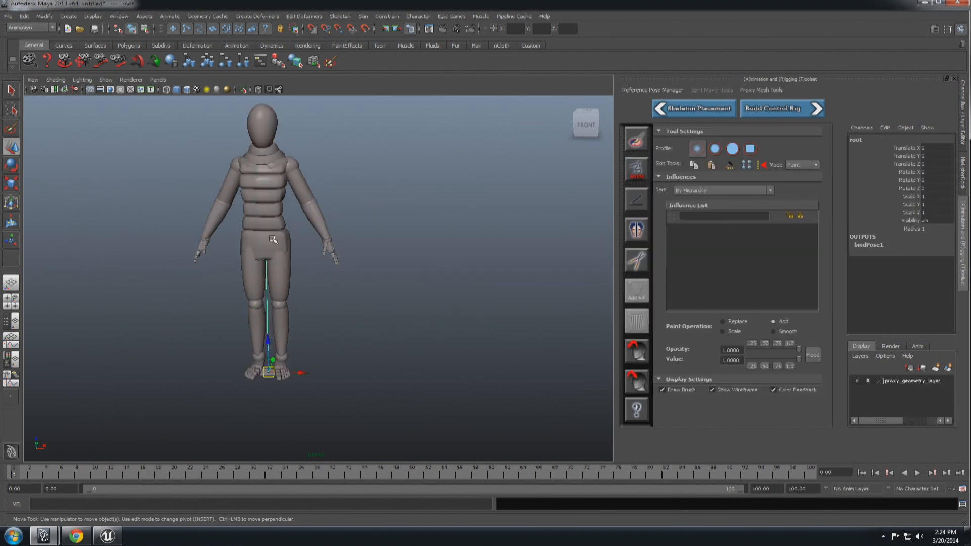
# Display the Outliner beside a wireframe view and expand the full root joint hierarchy to examine the skeleton.
pyautogui.click(11, 320)
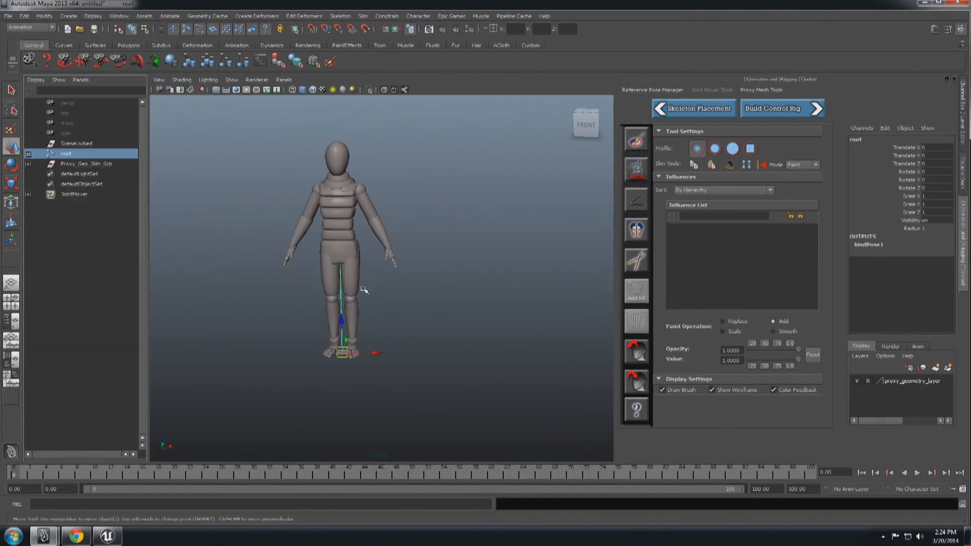
pyautogui.moveTo(364, 288)
pyautogui.keyDown('alt'); pyautogui.mouseDown()
pyautogui.moveTo(353, 304)
pyautogui.moveTo(370, 291)
pyautogui.mouseUp(); pyautogui.keyUp('alt')
pyautogui.press('f')
pyautogui.press('4')
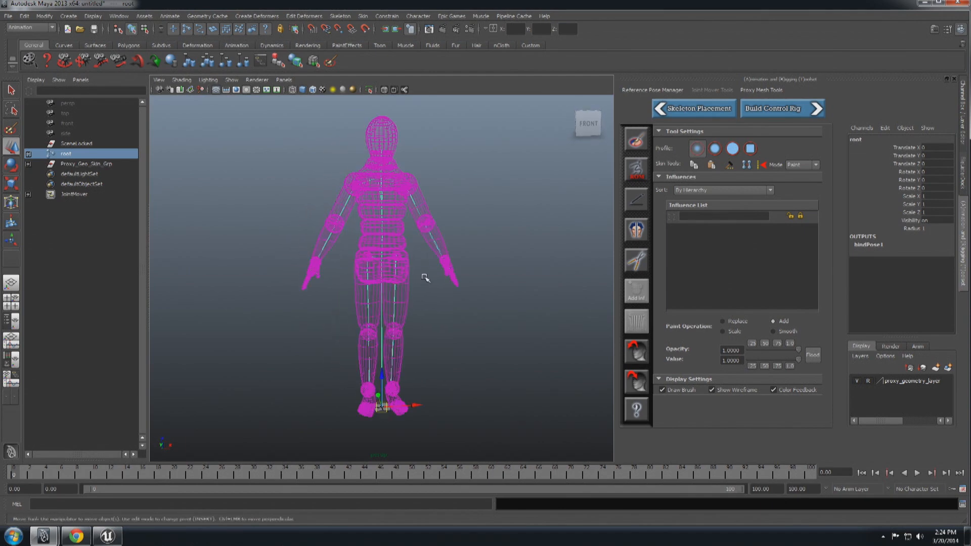
pyautogui.keyDown('alt'); pyautogui.moveTo(509, 302); pyautogui.dragTo(441, 328); pyautogui.keyUp('alt')
pyautogui.keyDown('shift'); pyautogui.click(28, 154); pyautogui.keyUp('shift')
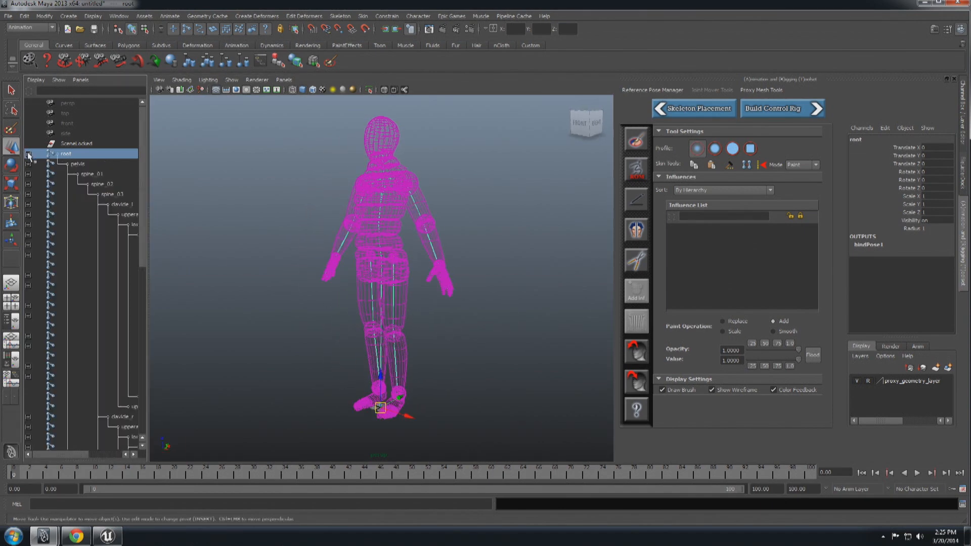
pyautogui.scroll(-3, 71, 218)
pyautogui.scroll(3, 81, 233)
# Switch the character to its rig pose and back to its model pose.
pyautogui.click(661, 90)
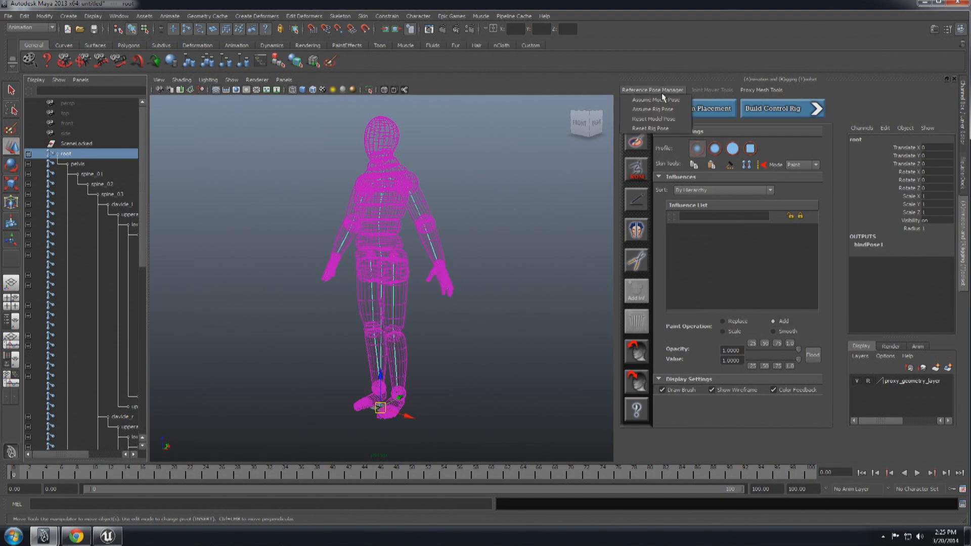
pyautogui.click(663, 109)
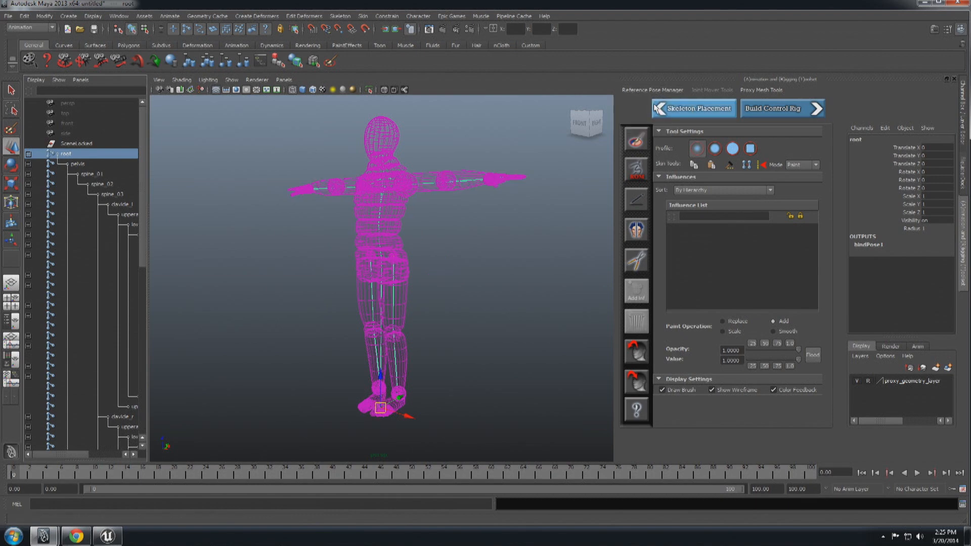
pyautogui.click(649, 90)
pyautogui.click(647, 102)
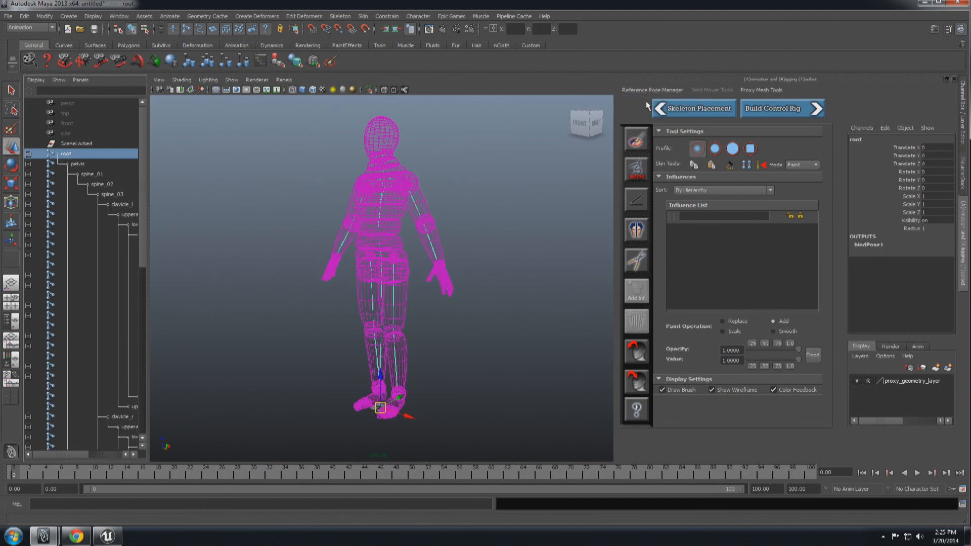
# Restore shaded display and start the control rig build, choosing the Sample project's Mannequin entry and expanding the advanced options.
pyautogui.click(489, 184)
pyautogui.press('5')
pyautogui.click(815, 108)
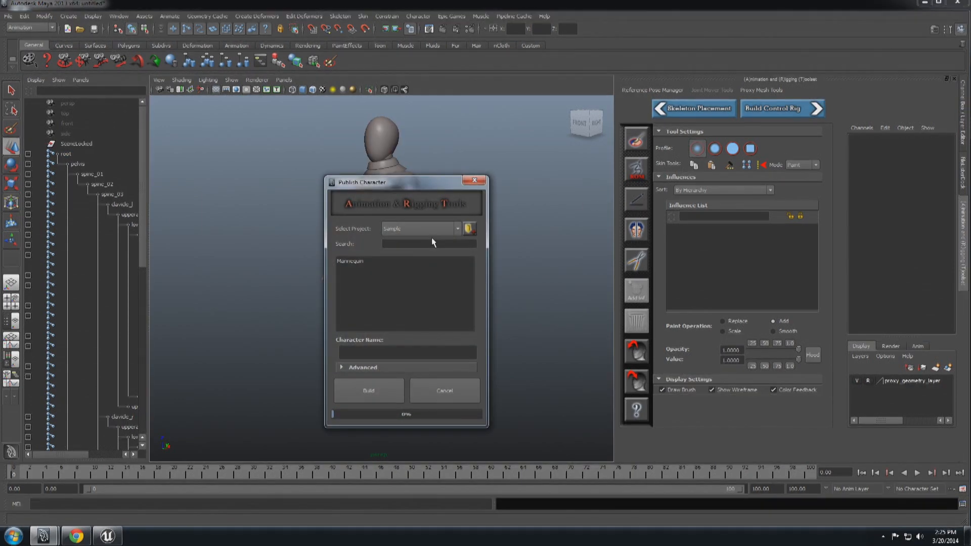
pyautogui.click(357, 262)
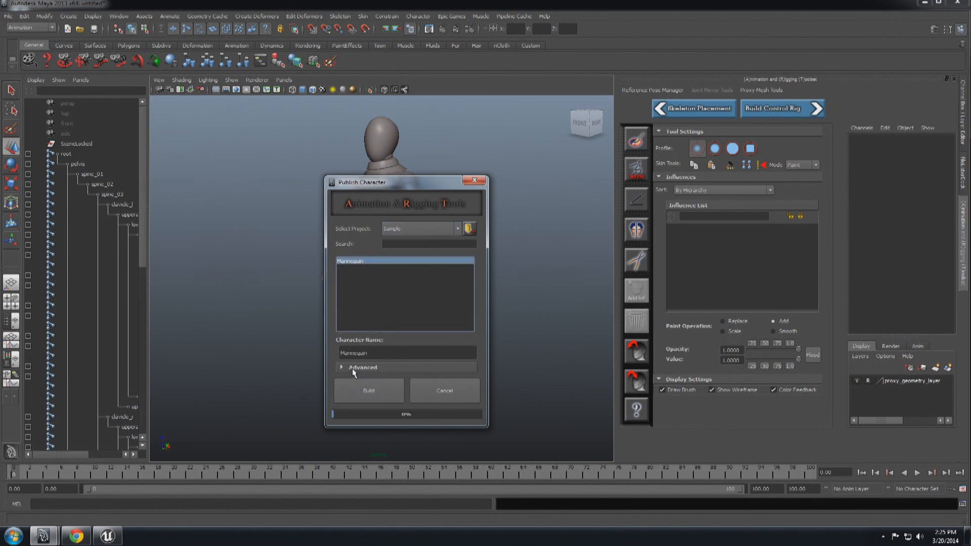
pyautogui.click(348, 367)
pyautogui.moveTo(396, 182); pyautogui.dragTo(408, 143)
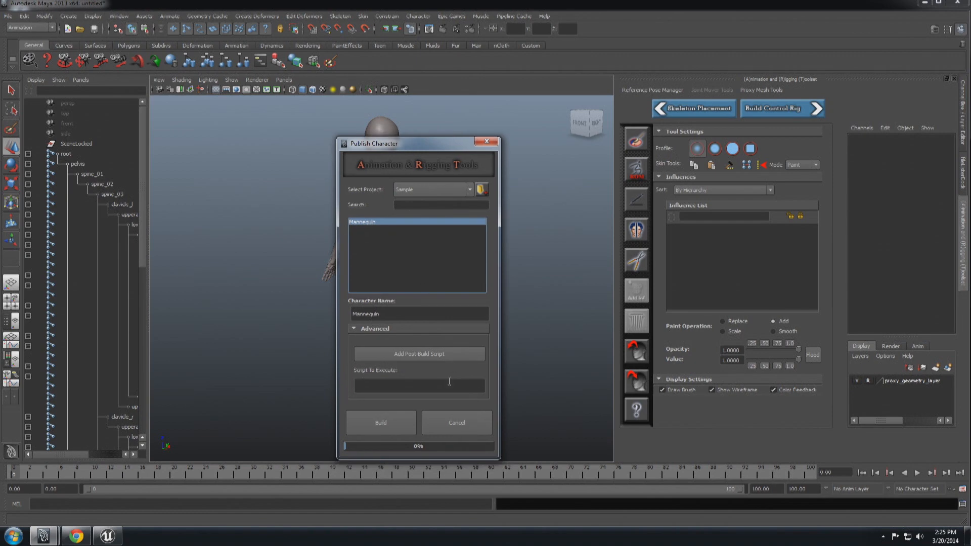
# Try to build over the existing Mannequin character, overwriting both its files and its thumbnail.
pyautogui.click(388, 423)
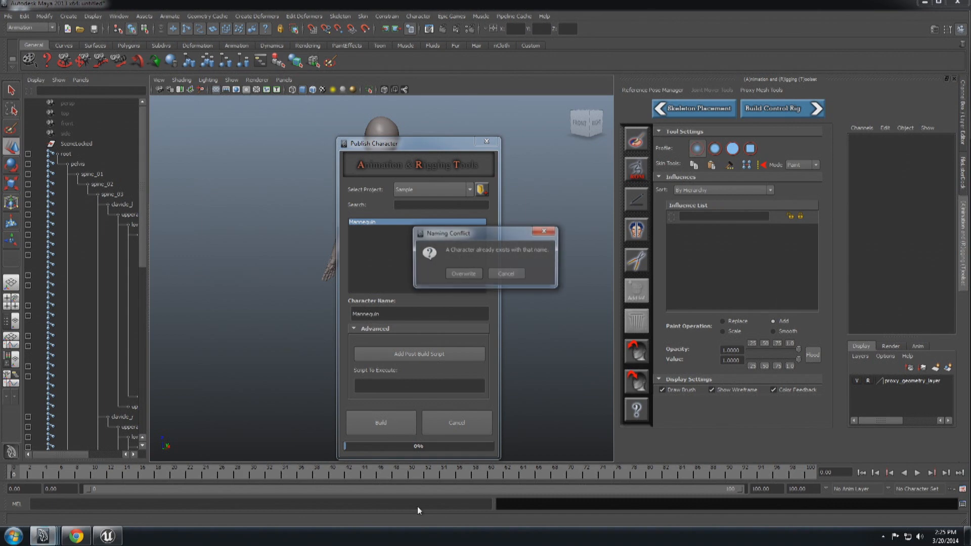
pyautogui.click(454, 275)
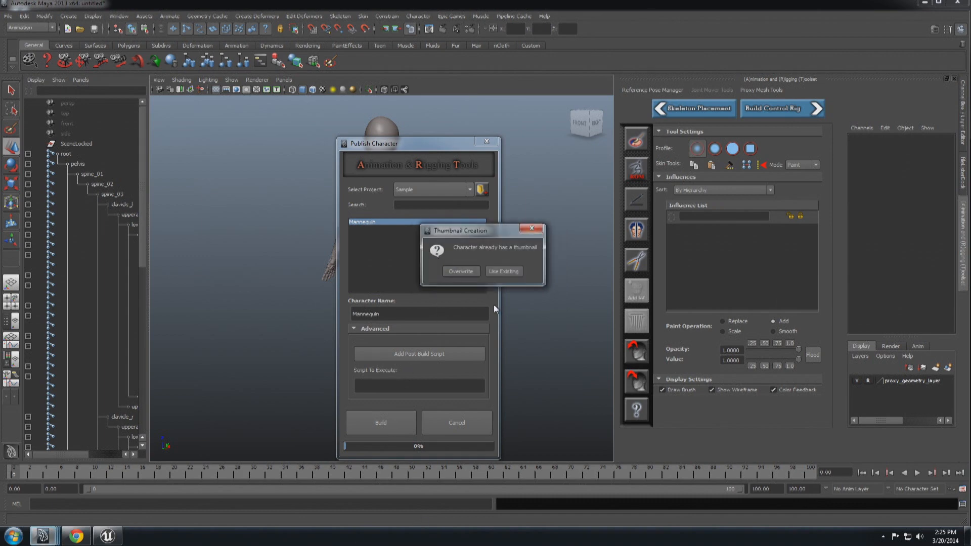
pyautogui.click(463, 276)
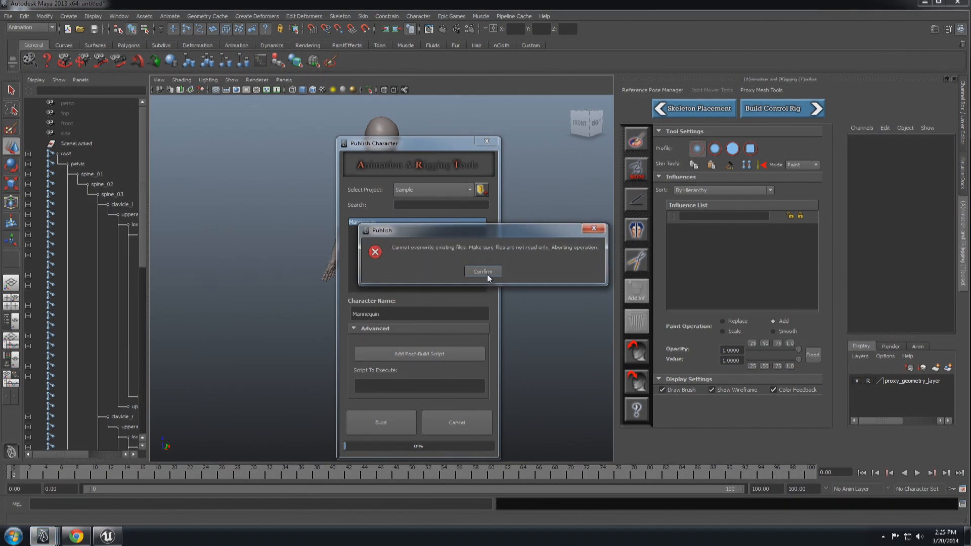
pyautogui.click(486, 274)
# Build the character under the name Mannequin2, capturing a thumbnail framed on its head and upper body.
pyautogui.click(430, 314)
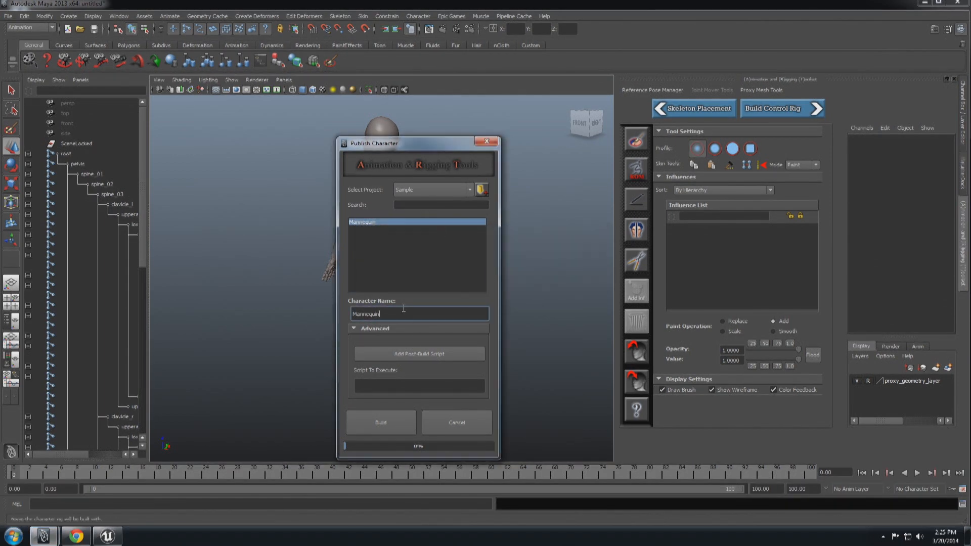
pyautogui.write('2')
pyautogui.click(406, 426)
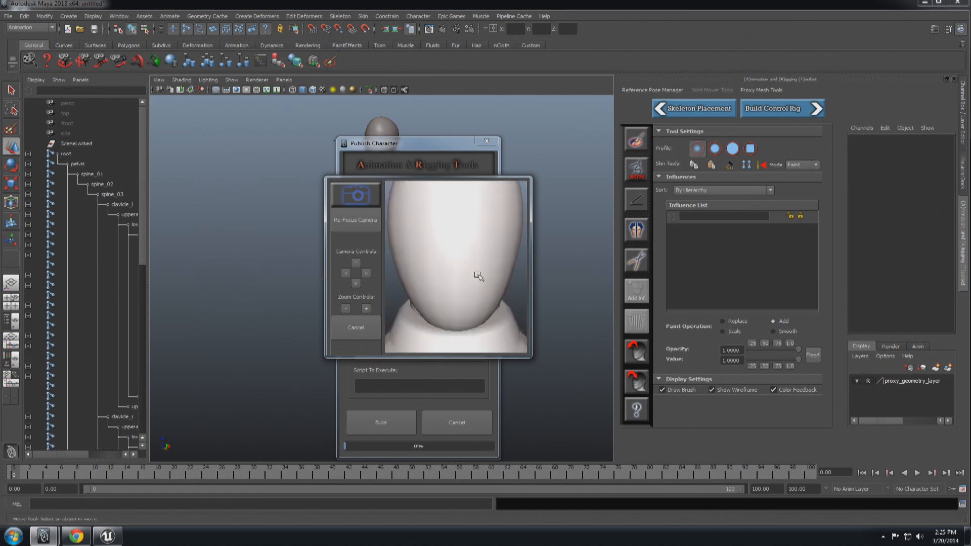
pyautogui.keyDown('alt'); pyautogui.moveTo(480, 295); pyautogui.dragTo(478, 315); pyautogui.keyUp('alt')
pyautogui.keyDown('alt'); pyautogui.moveTo(478, 314); pyautogui.dragTo(470, 296, button='right'); pyautogui.keyUp('alt')
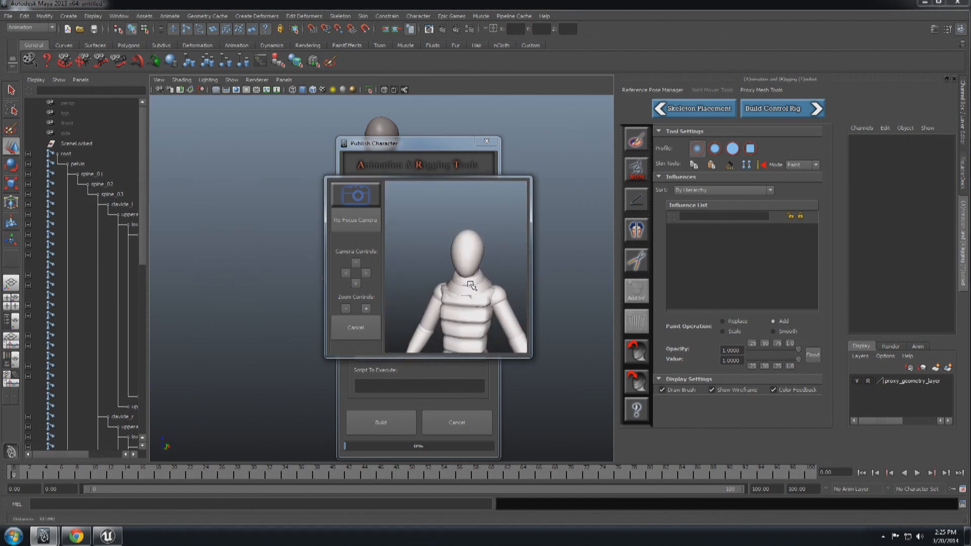
pyautogui.click(356, 194)
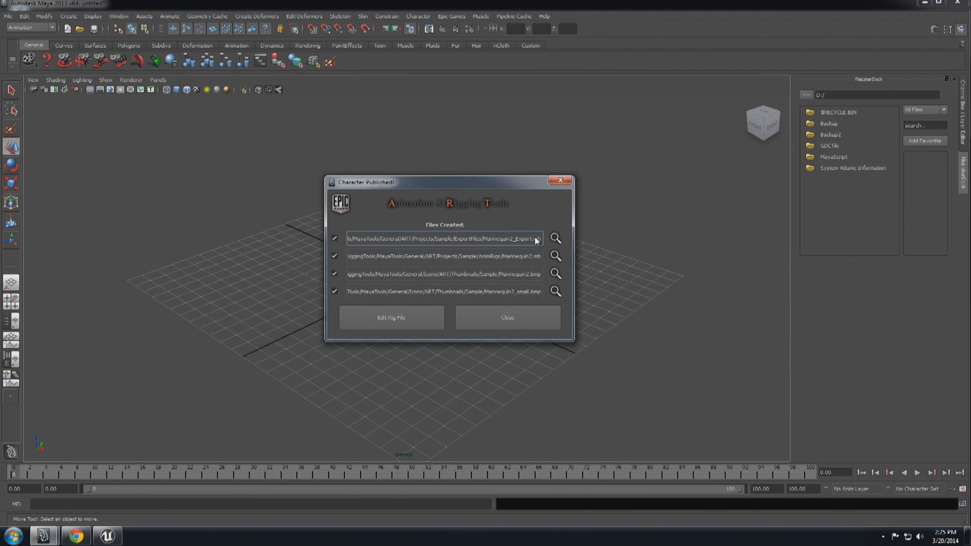
# Examine the Mannequin2 export file's folder and the rigging tool settings, and close the publish summary.
pyautogui.click(555, 237)
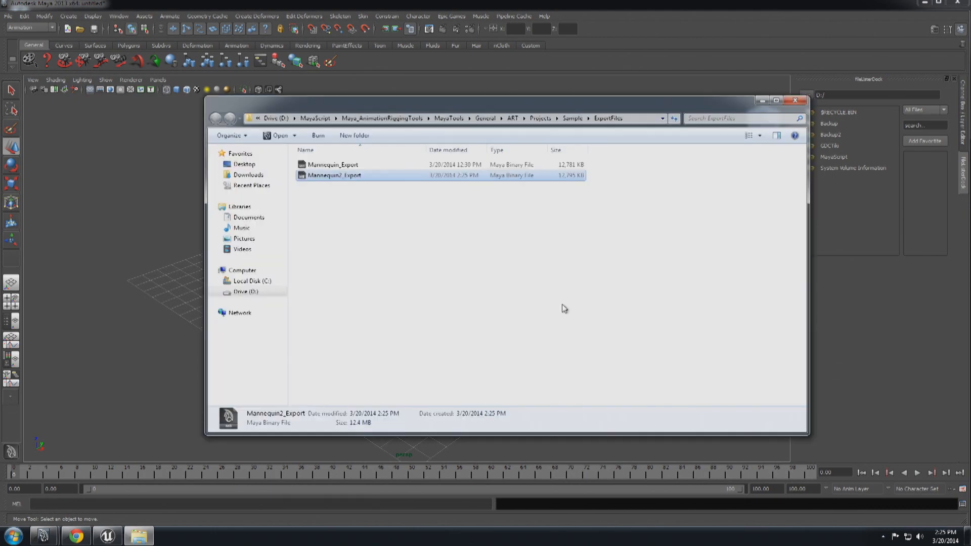
pyautogui.click(763, 102)
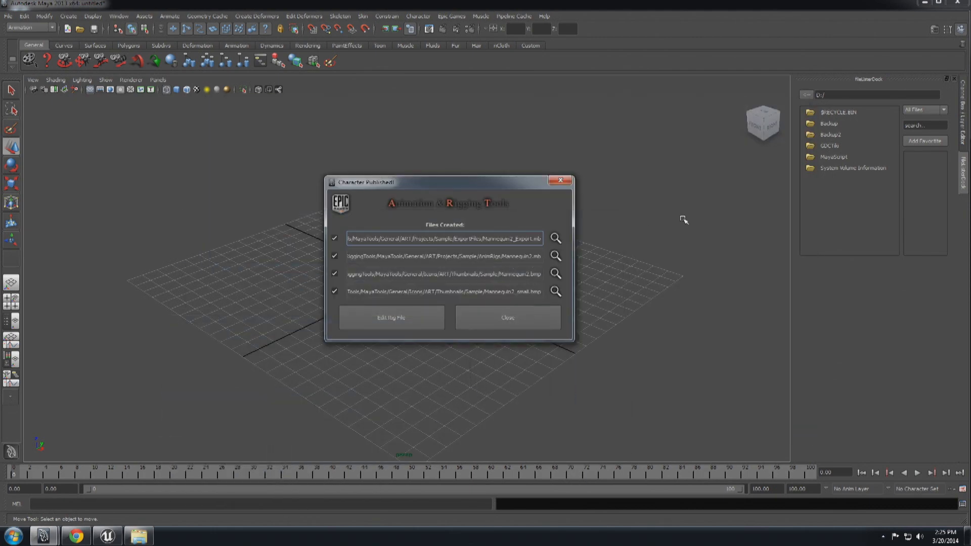
pyautogui.click(450, 15)
pyautogui.click(468, 76)
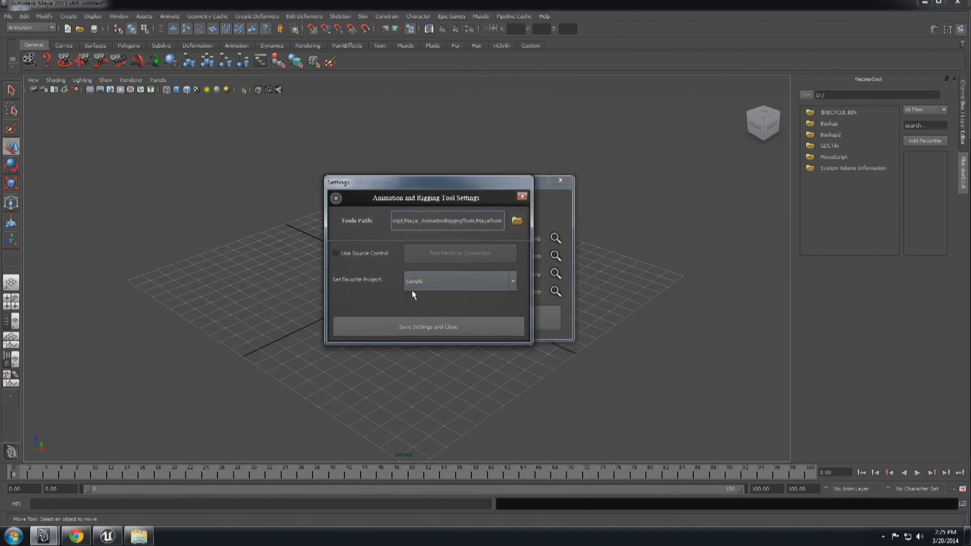
pyautogui.click(521, 196)
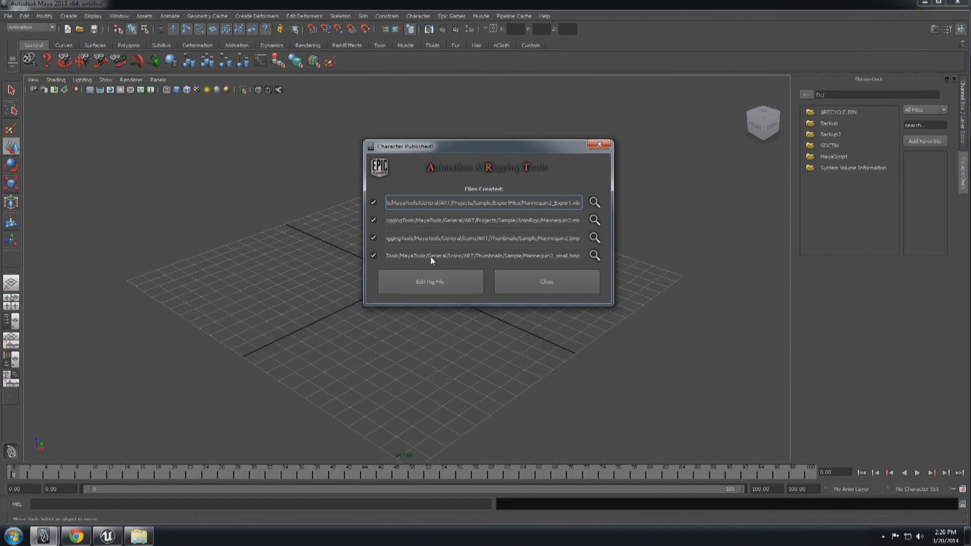
pyautogui.click(508, 280)
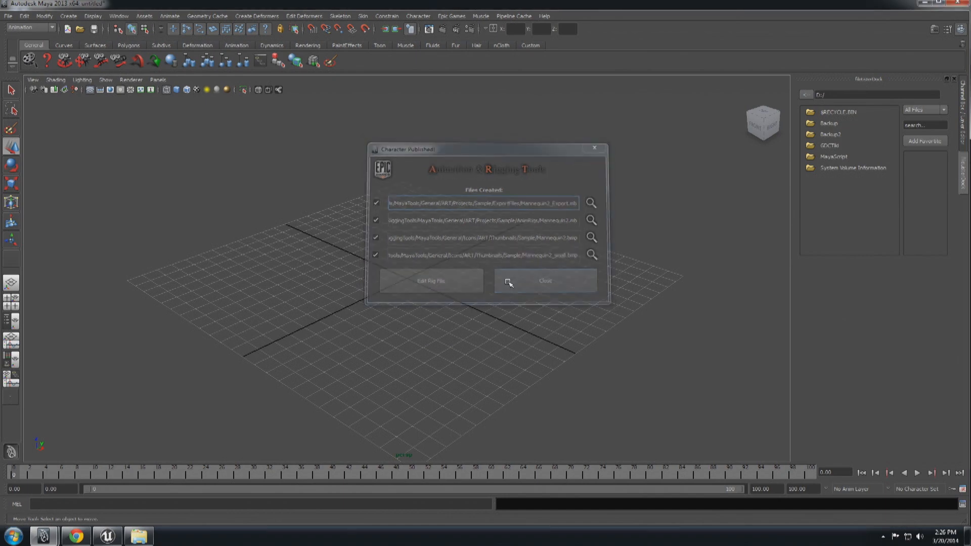
# Add the Mannequin character from the Sample project to the scene for animation and close the dialog.
pyautogui.click(440, 17)
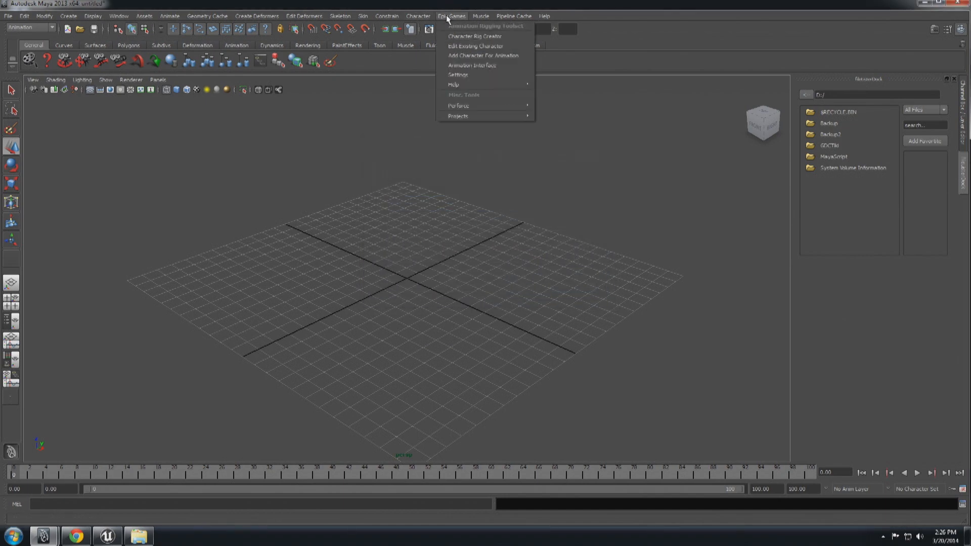
pyautogui.click(493, 58)
pyautogui.moveTo(452, 190); pyautogui.dragTo(479, 166)
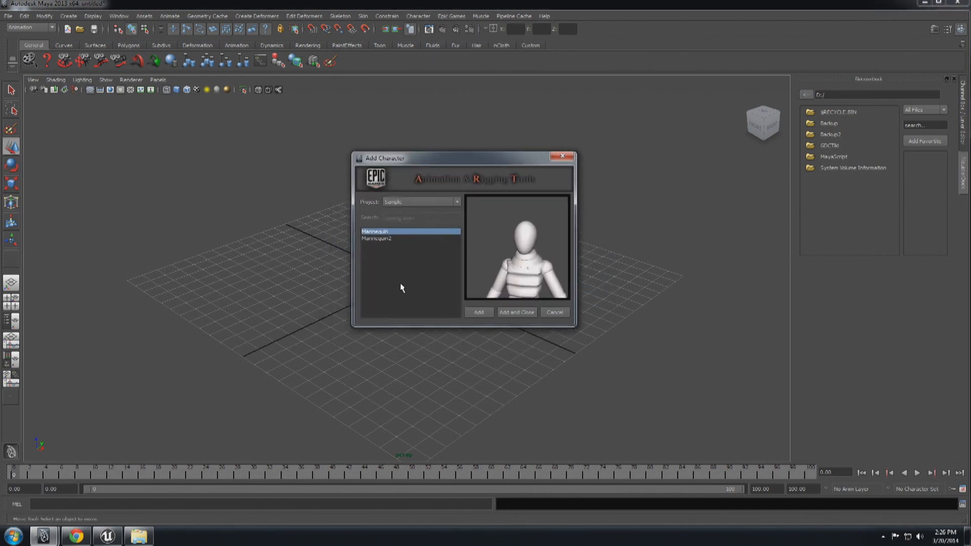
pyautogui.click(386, 238)
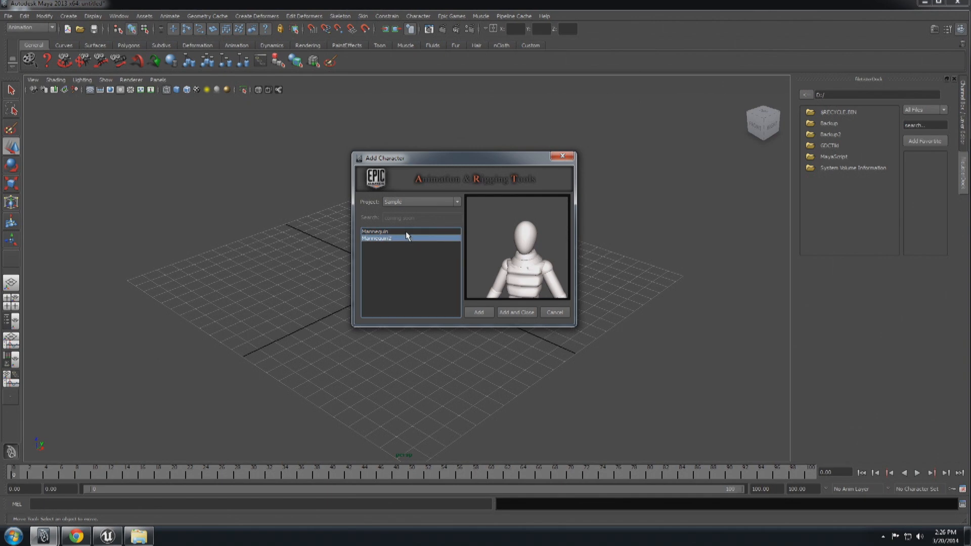
pyautogui.click(404, 231)
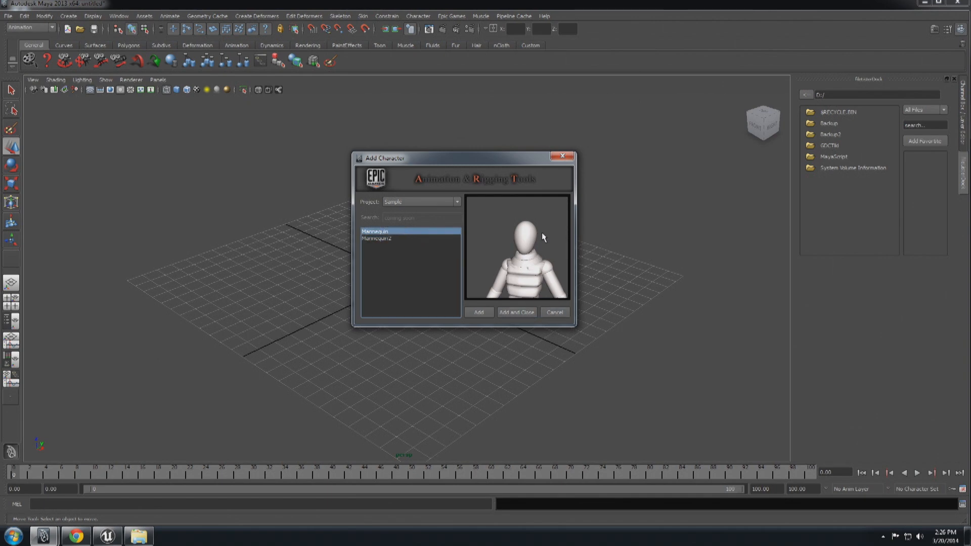
pyautogui.click(523, 313)
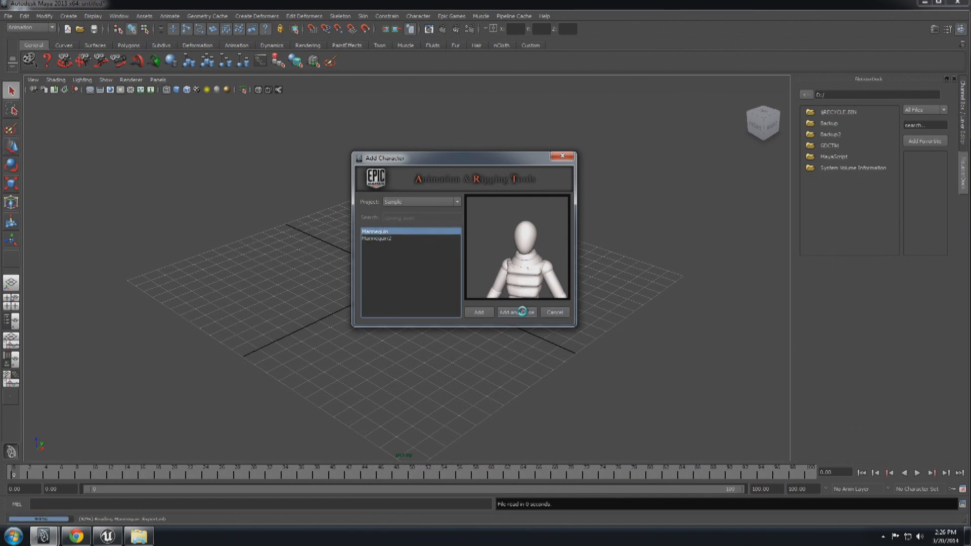
# Examine the rigged mannequin, open and close the pose editor, and clear the selection.
pyautogui.moveTo(443, 289)
pyautogui.keyDown('alt'); pyautogui.mouseDown()
pyautogui.moveTo(484, 272)
pyautogui.moveTo(454, 284)
pyautogui.mouseUp(); pyautogui.keyUp('alt')
pyautogui.scroll(3, 444, 277)
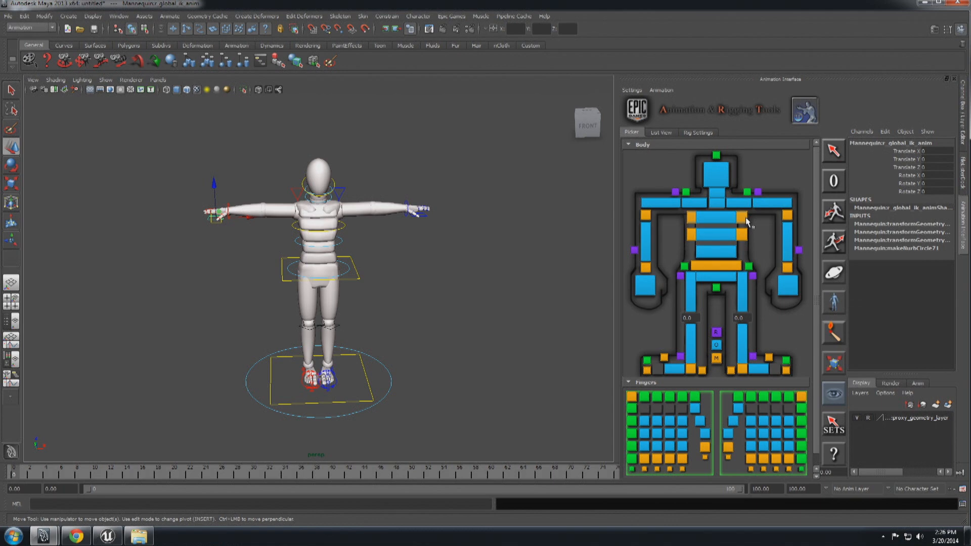
pyautogui.scroll(3, 568, 204)
pyautogui.keyDown('alt'); pyautogui.moveTo(485, 247); pyautogui.dragTo(471, 284); pyautogui.keyUp('alt')
pyautogui.scroll(-5, 490, 267)
pyautogui.scroll(4, 490, 279)
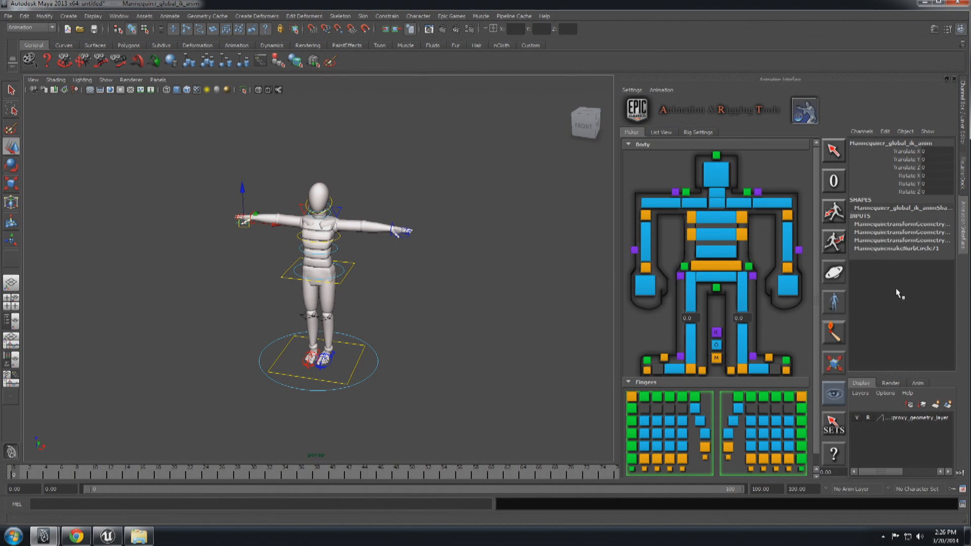
pyautogui.click(842, 303)
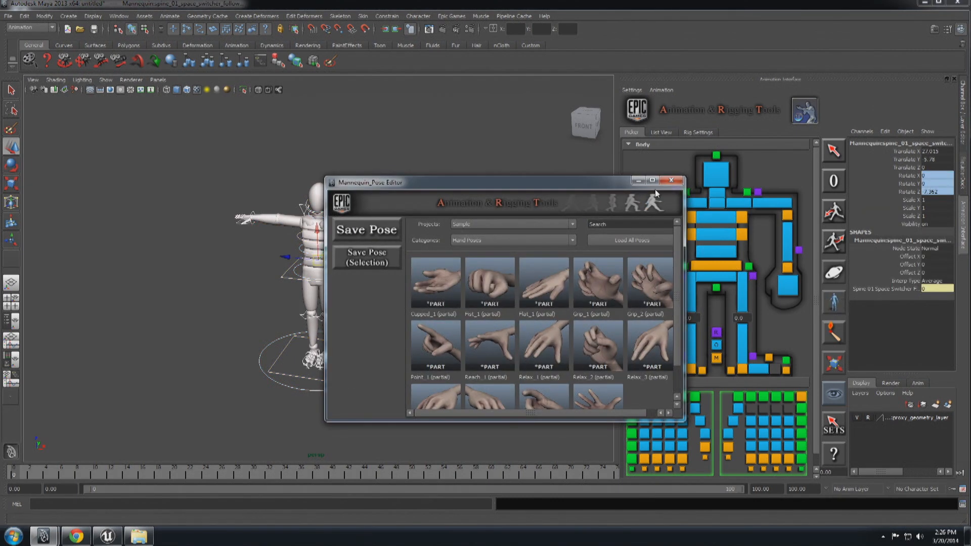
pyautogui.click(671, 183)
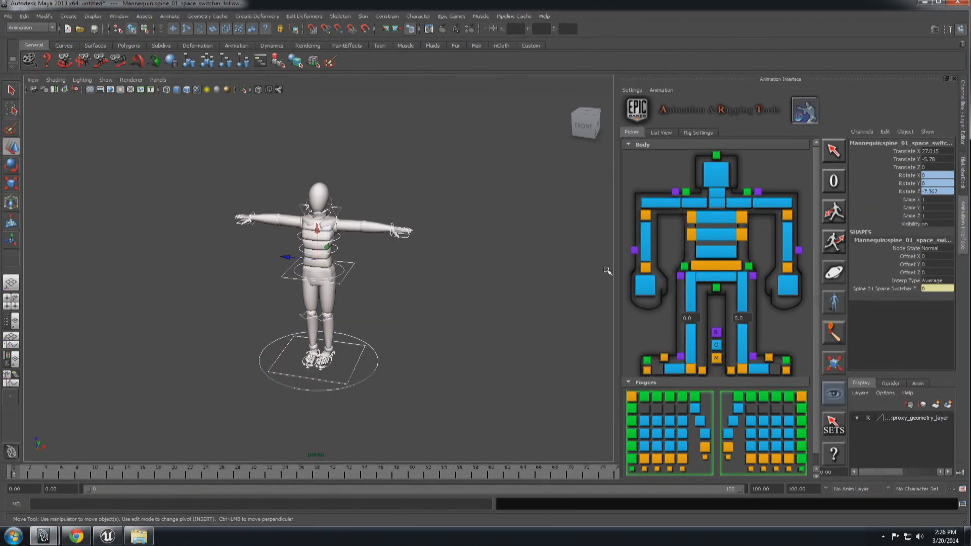
pyautogui.click(588, 273)
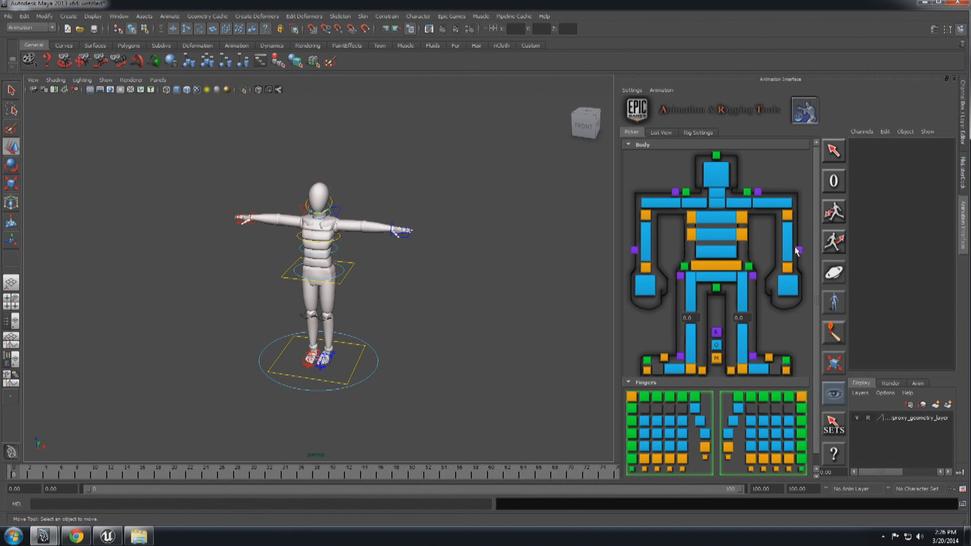
# Examine the motion import options and close the dialog without importing anything.
pyautogui.click(833, 211)
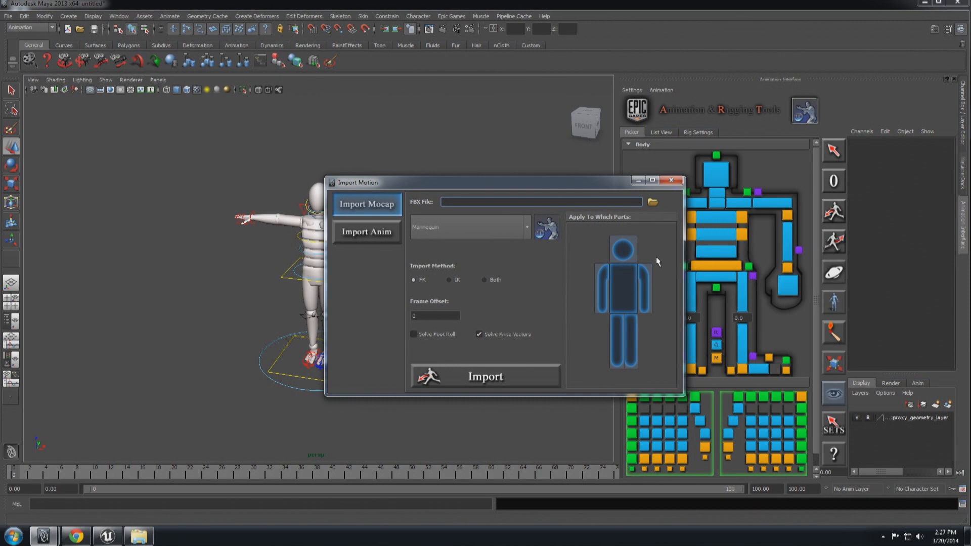
pyautogui.click(671, 180)
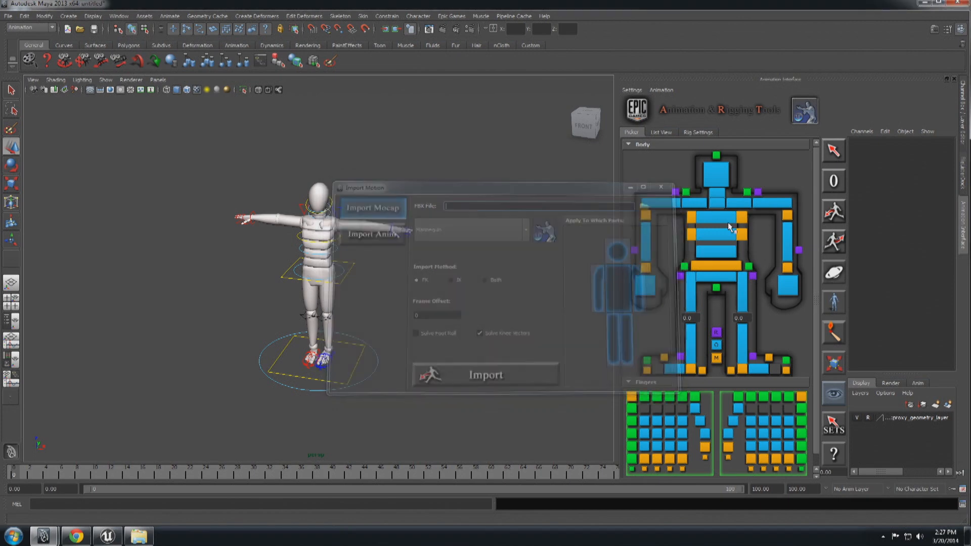
# Apply the Point_1 hand pose from the pose editor to the mannequin, loading its mirrored version for the opposite hand.
pyautogui.click(829, 299)
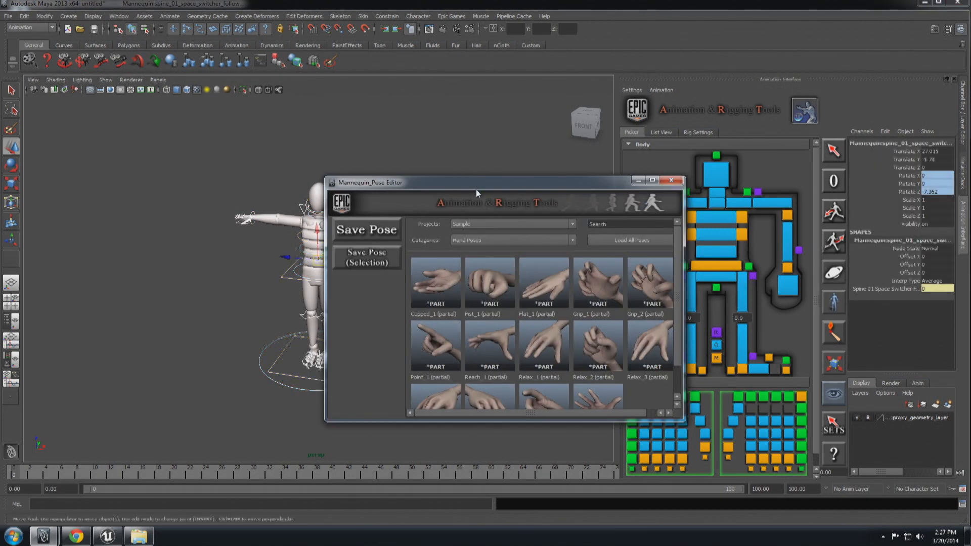
pyautogui.moveTo(480, 186); pyautogui.dragTo(687, 83)
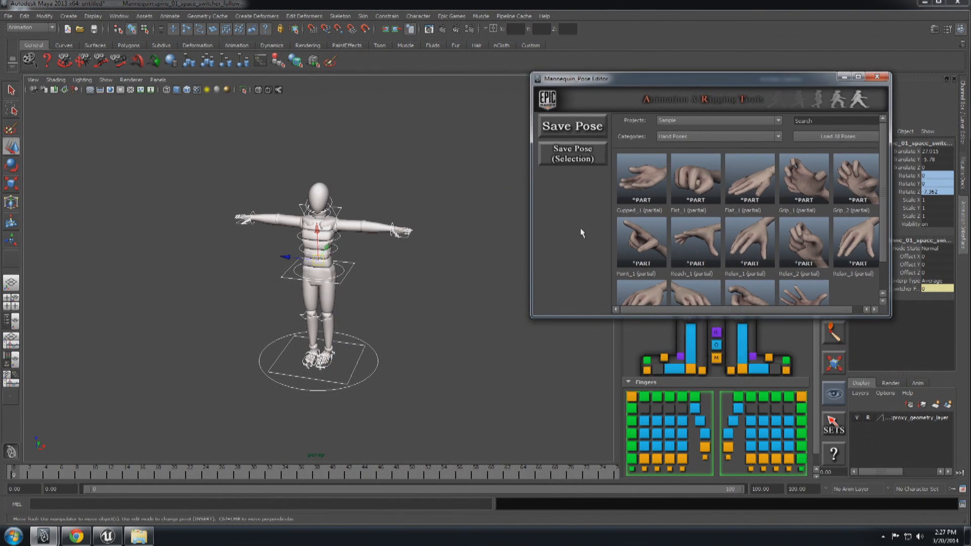
pyautogui.scroll(2, 457, 274)
pyautogui.click(458, 274)
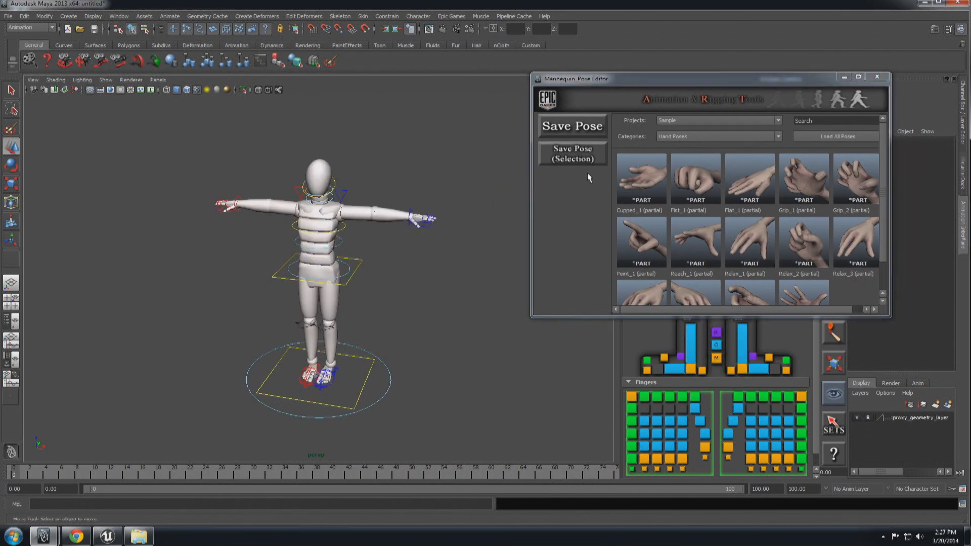
pyautogui.scroll(2, 459, 273)
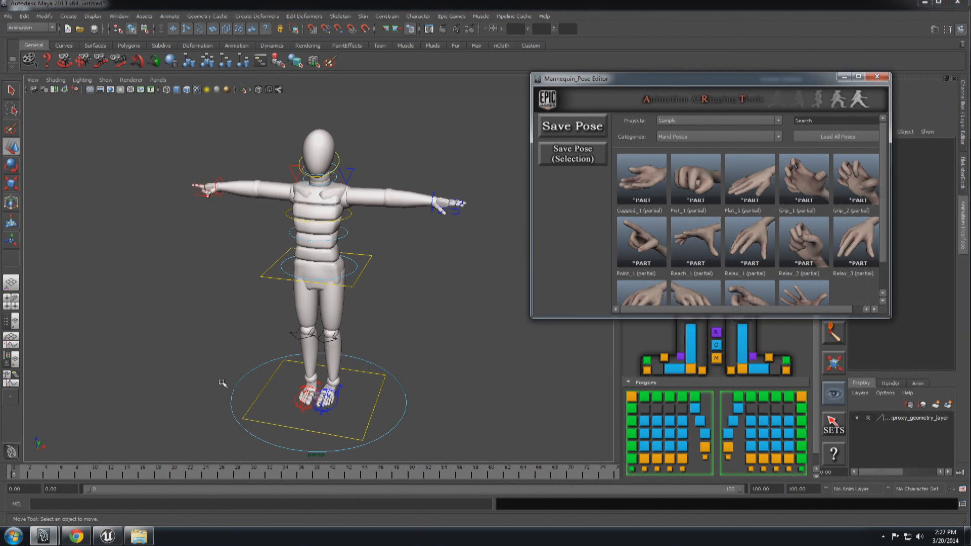
pyautogui.keyDown('alt'); pyautogui.moveTo(223, 384); pyautogui.dragTo(281, 360); pyautogui.keyUp('alt')
pyautogui.rightClick(645, 248)
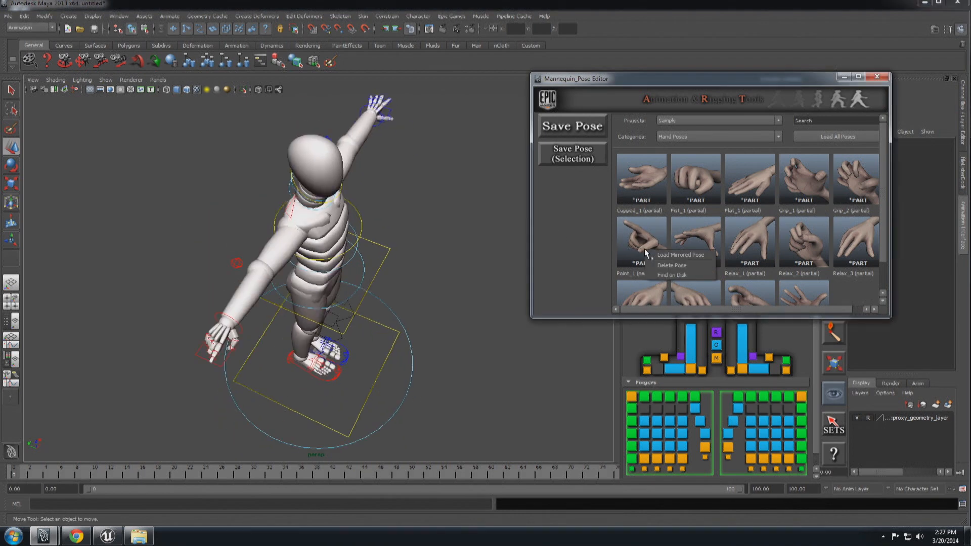
pyautogui.click(668, 256)
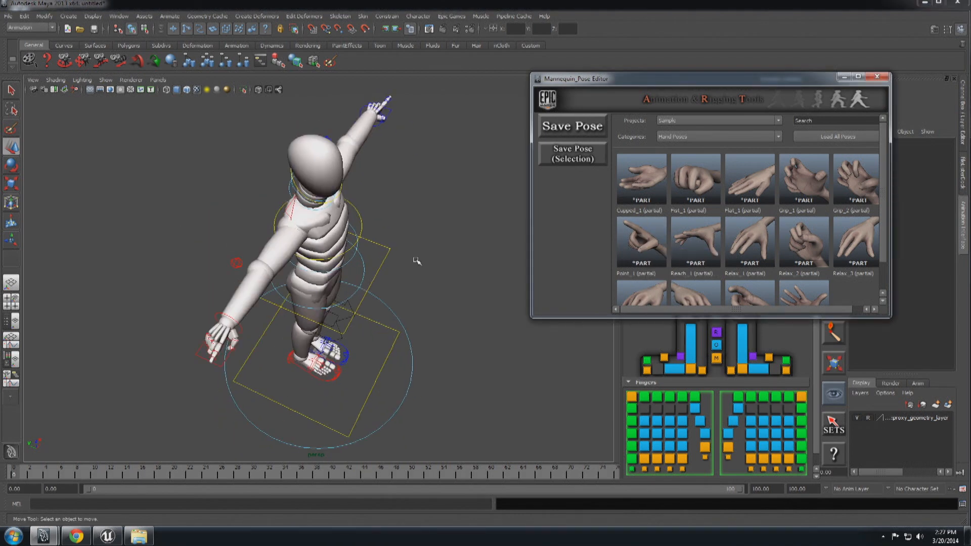
pyautogui.keyDown('alt'); pyautogui.moveTo(417, 261); pyautogui.dragTo(338, 259); pyautogui.keyUp('alt')
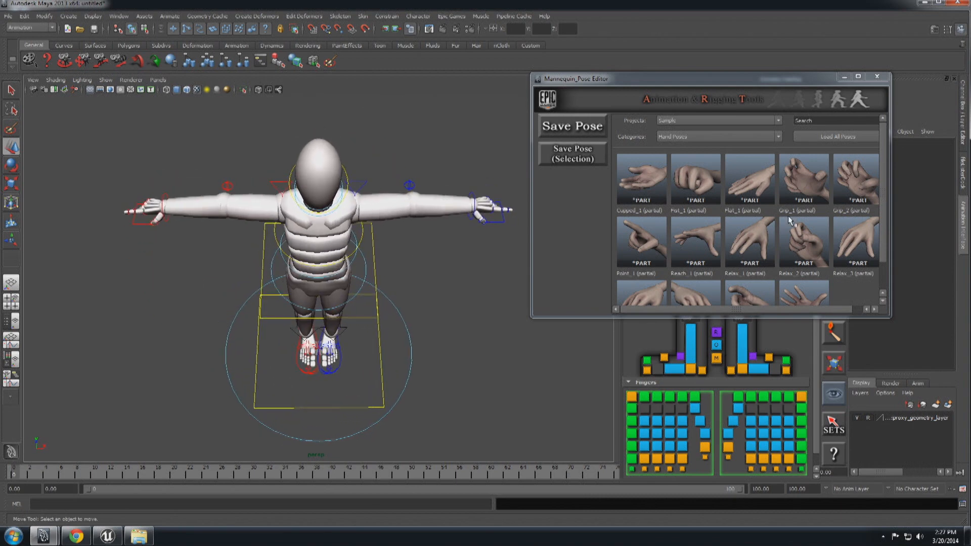
# Check which pose categories exist in the Sample project and close the pose editor.
pyautogui.click(691, 138)
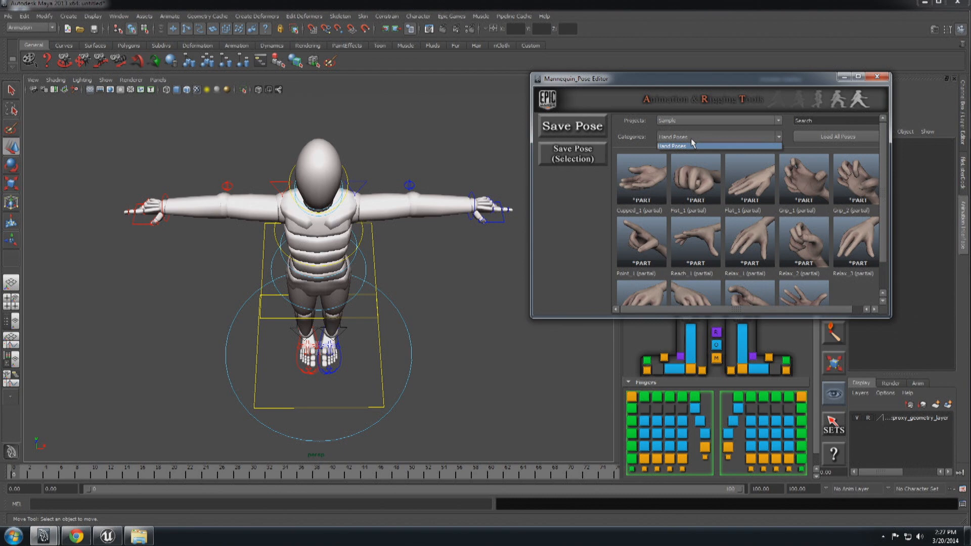
pyautogui.click(407, 399)
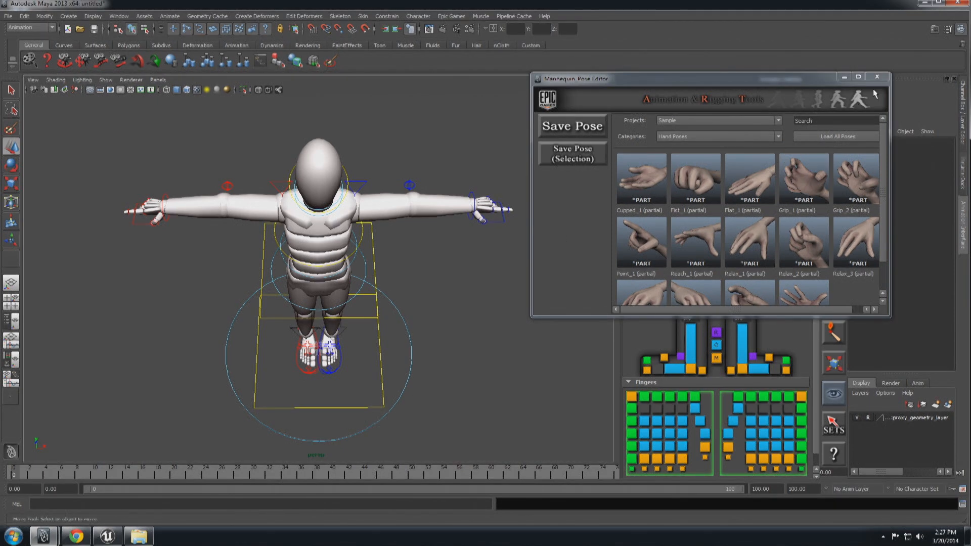
pyautogui.click(877, 77)
# Lower the mannequin's left arm with its IK wrist control and rotate the left hand.
pyautogui.click(787, 267)
pyautogui.moveTo(445, 303)
pyautogui.keyDown('alt'); pyautogui.mouseDown()
pyautogui.moveTo(464, 312)
pyautogui.moveTo(436, 290)
pyautogui.mouseUp(); pyautogui.keyUp('alt')
pyautogui.moveTo(469, 213); pyautogui.dragTo(358, 312)
pyautogui.press('e')
pyautogui.moveTo(380, 272)
pyautogui.mouseDown()
pyautogui.moveTo(385, 283)
pyautogui.moveTo(372, 275)
pyautogui.mouseUp()
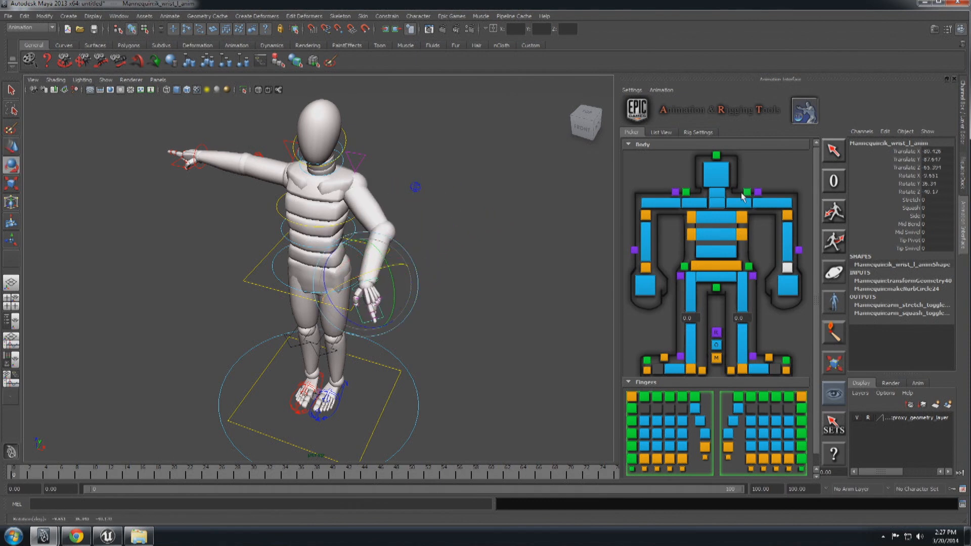
# Lower the mannequin's right arm to hip height with its IK wrist control and rotate the right hand.
pyautogui.click(647, 271)
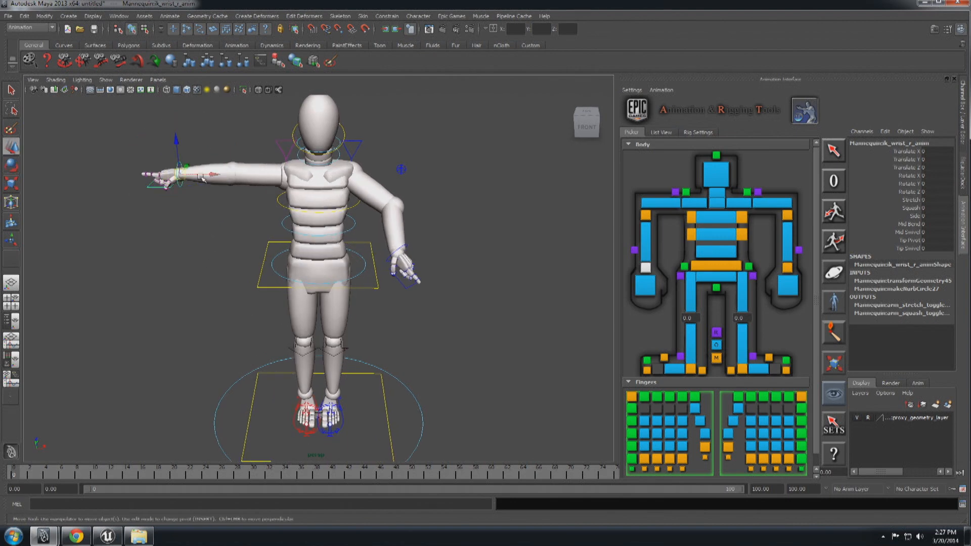
pyautogui.moveTo(182, 175); pyautogui.dragTo(248, 273)
pyautogui.press('e')
pyautogui.moveTo(251, 236); pyautogui.dragTo(233, 304)
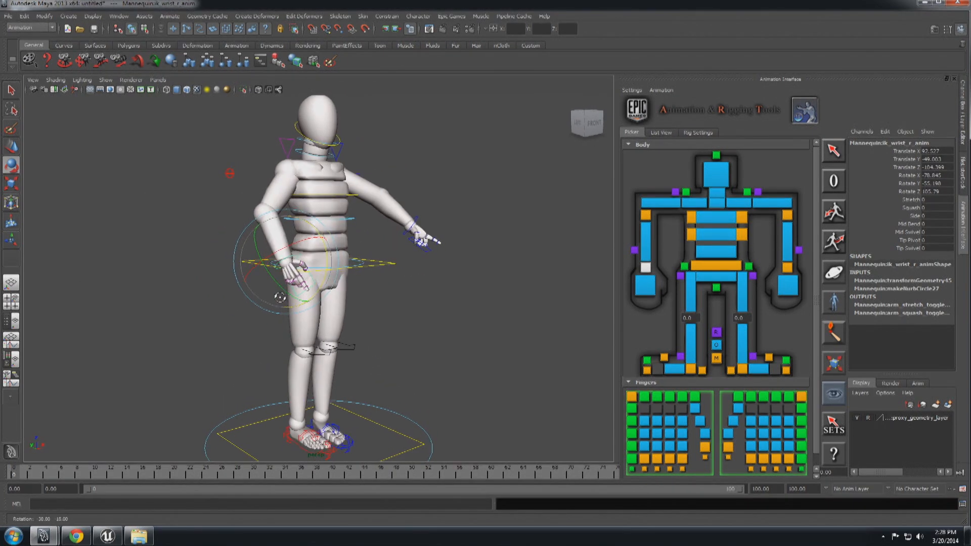
pyautogui.keyDown('alt'); pyautogui.moveTo(280, 297); pyautogui.dragTo(287, 287); pyautogui.keyUp('alt')
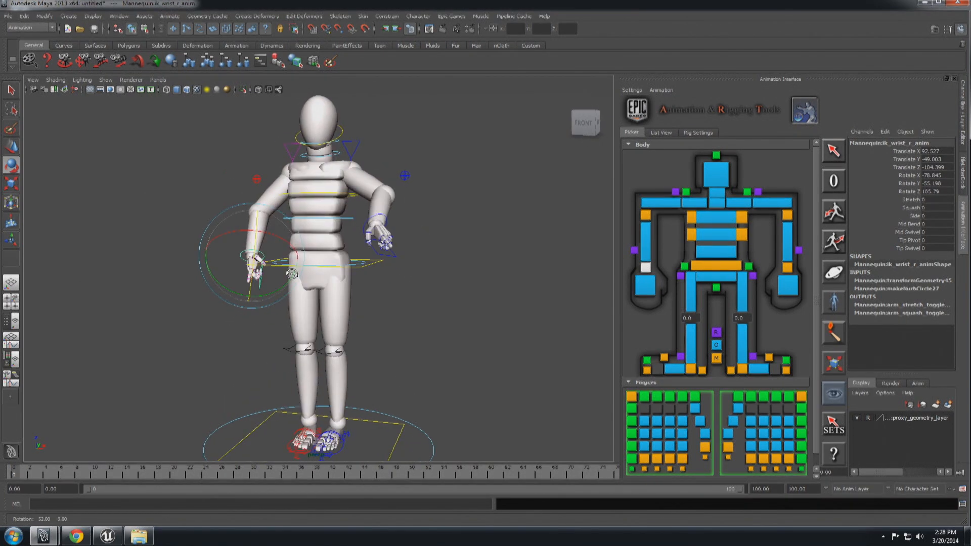
pyautogui.keyDown('alt'); pyautogui.moveTo(290, 281); pyautogui.dragTo(296, 274); pyautogui.keyUp('alt')
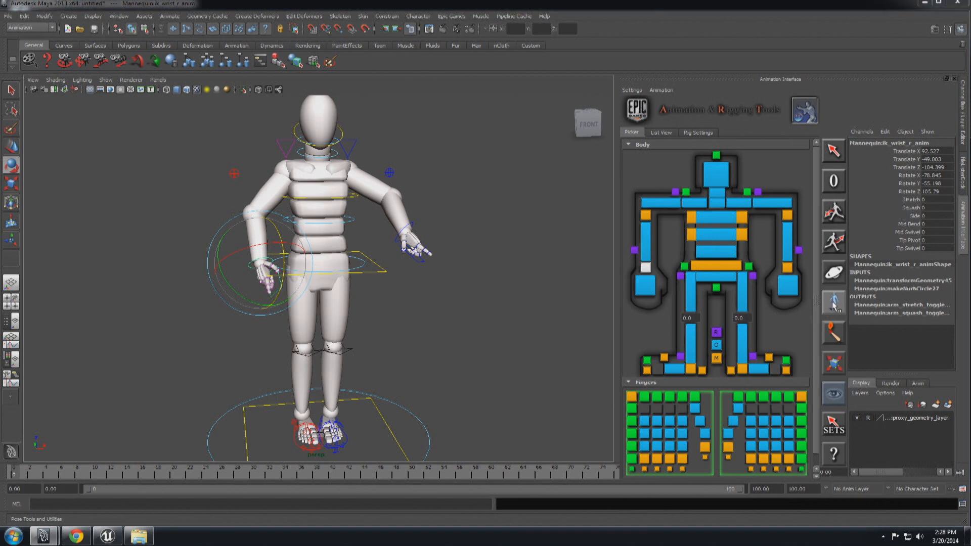
# Start saving the full-body pose and frame the whole mannequin from a slight angle in the pose thumbnail.
pyautogui.click(832, 302)
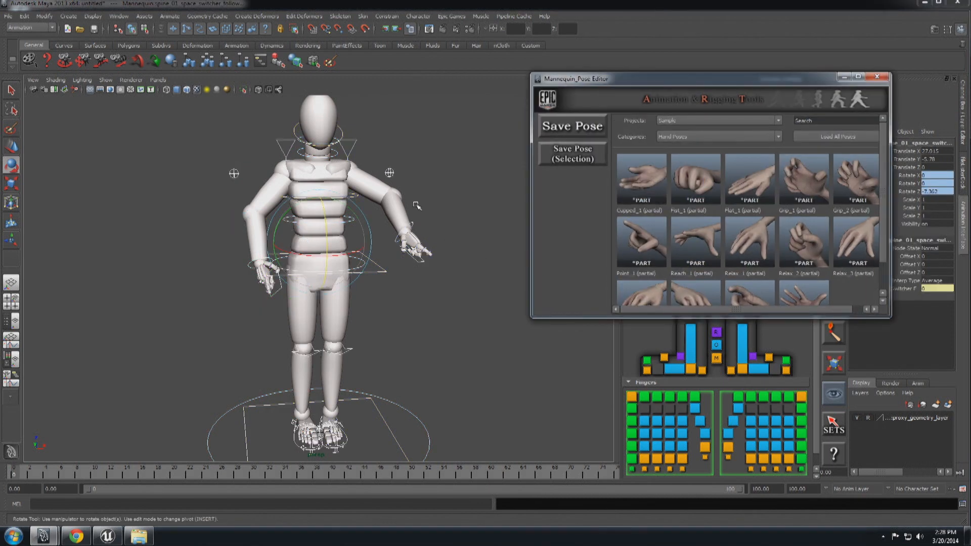
pyautogui.click(568, 127)
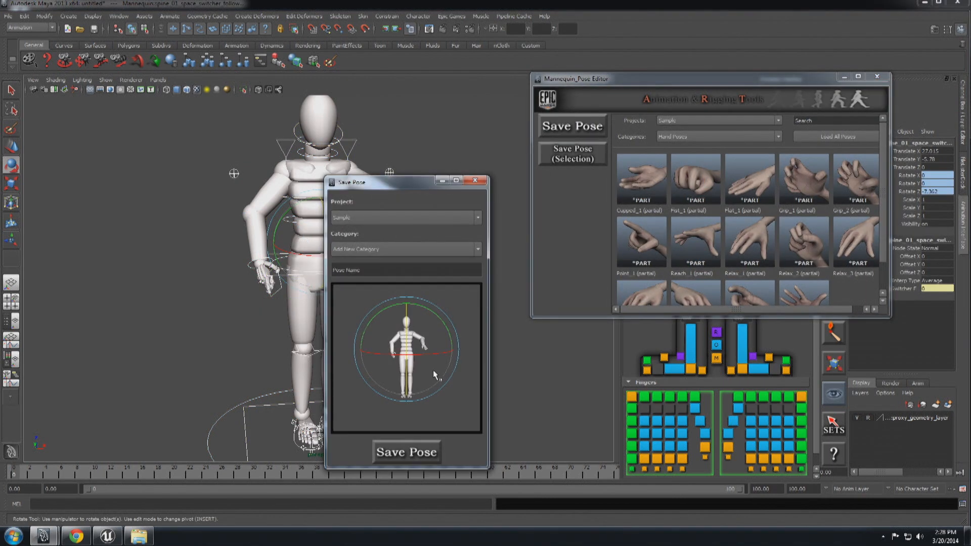
pyautogui.keyDown('alt'); pyautogui.moveTo(430, 397); pyautogui.dragTo(465, 431, button='right'); pyautogui.keyUp('alt')
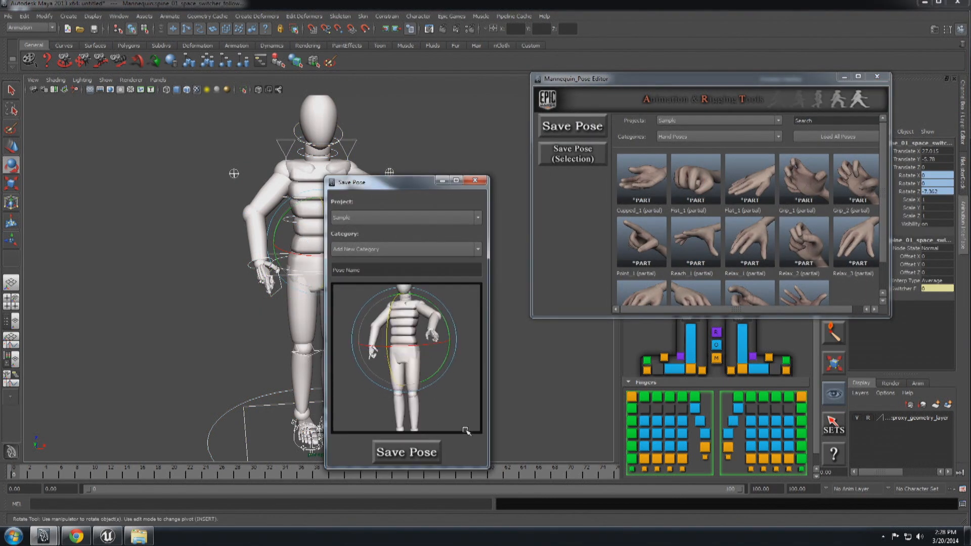
pyautogui.click(464, 427)
pyautogui.keyDown('alt'); pyautogui.moveTo(454, 381); pyautogui.dragTo(443, 364, button='right'); pyautogui.keyUp('alt')
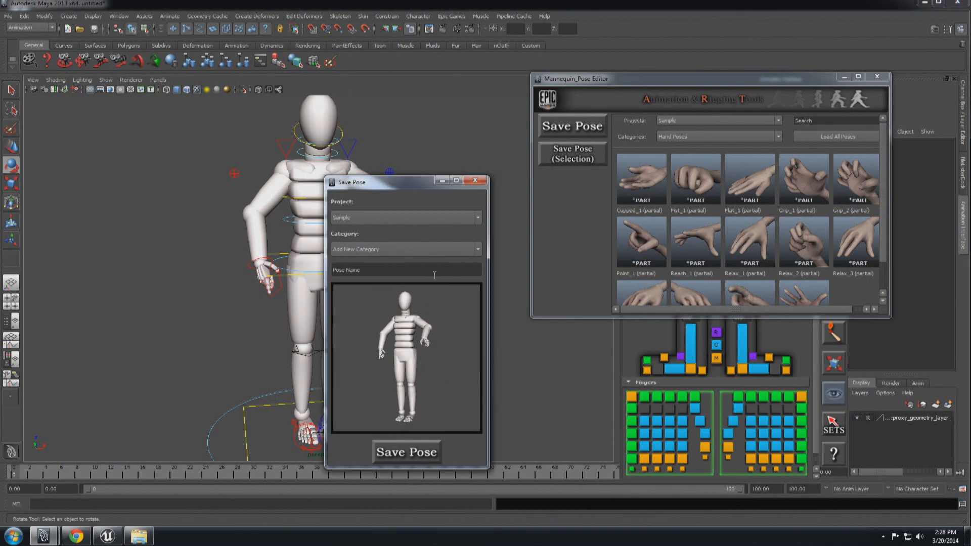
# Add a new pose category called AwesomePoses for the pose being saved.
pyautogui.click(414, 252)
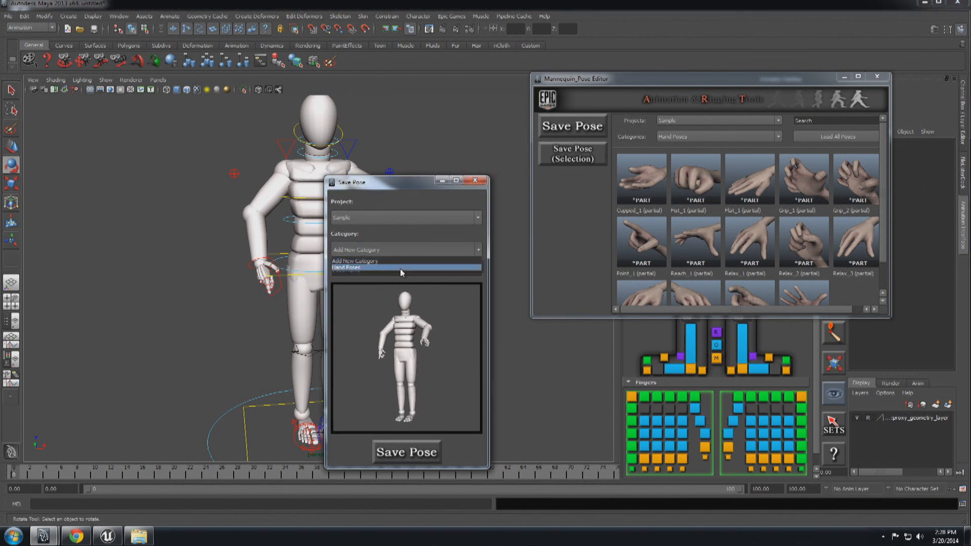
pyautogui.click(398, 261)
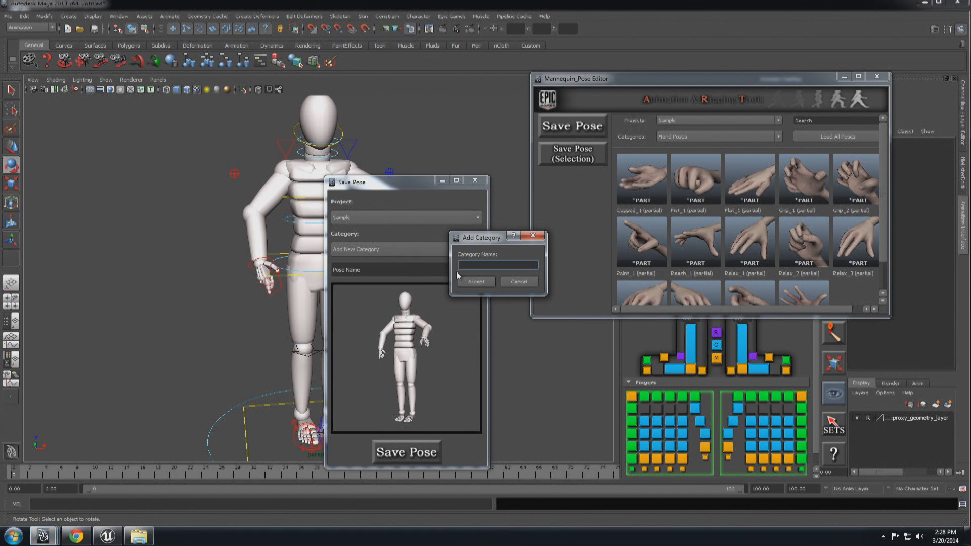
pyautogui.write('Awe')
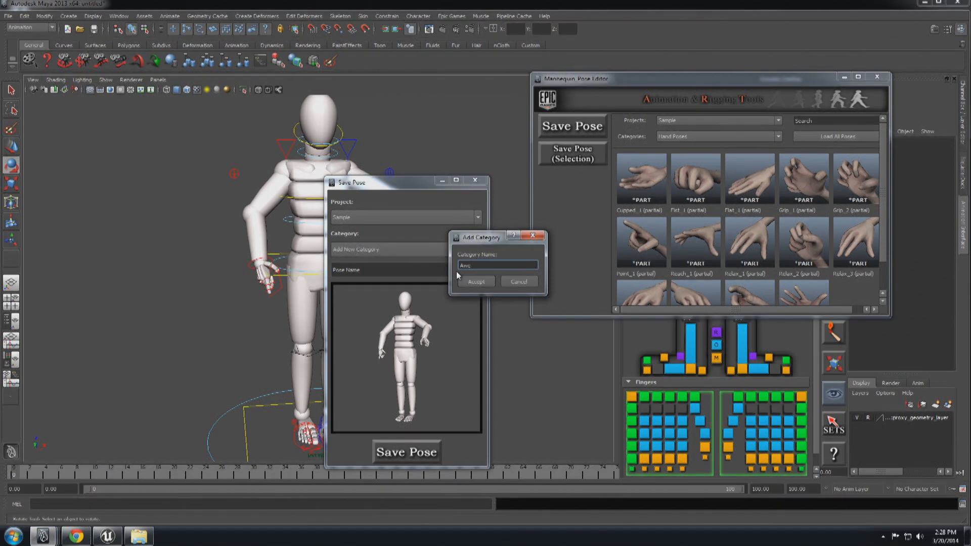
pyautogui.write('somePoses')
pyautogui.press('Return')
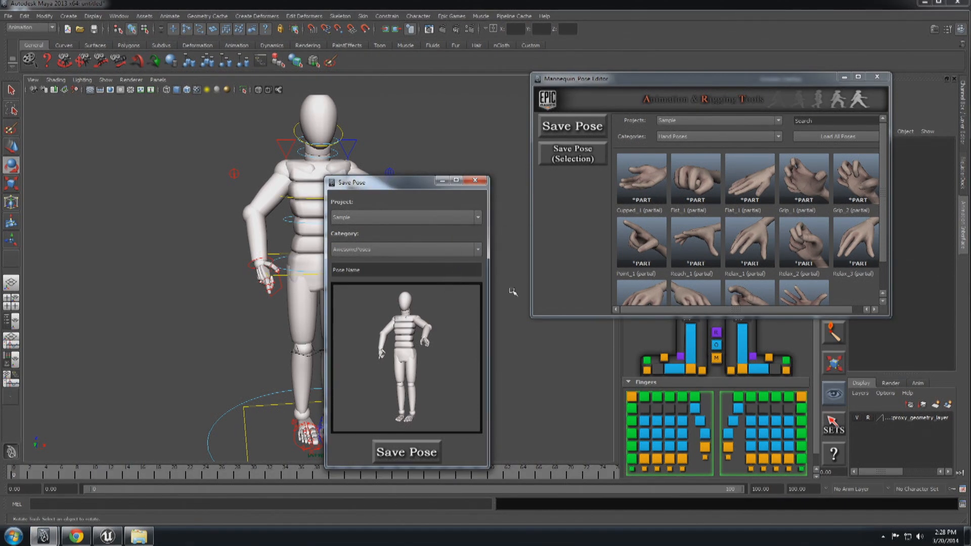
# Name the pose Test and save it.
pyautogui.click(424, 270)
pyautogui.write('Test')
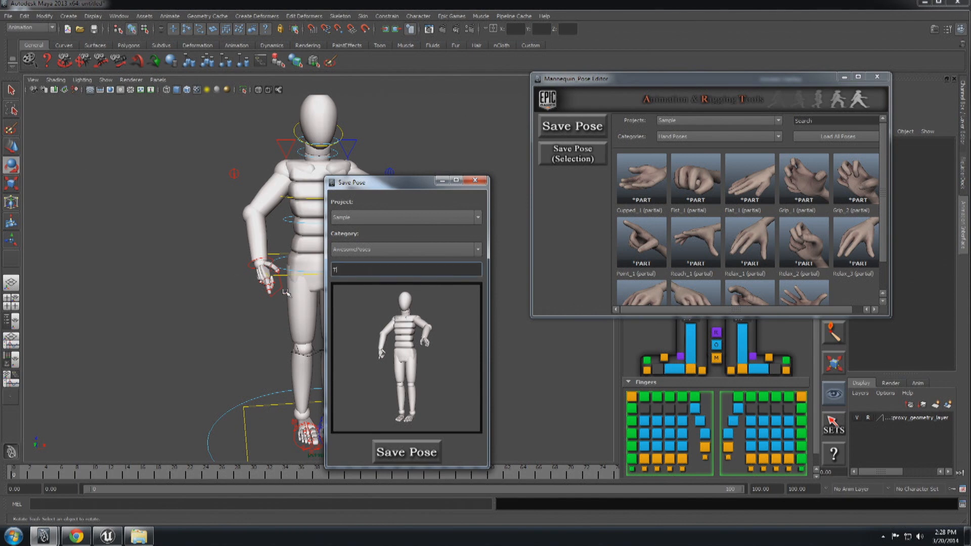
pyautogui.click(402, 452)
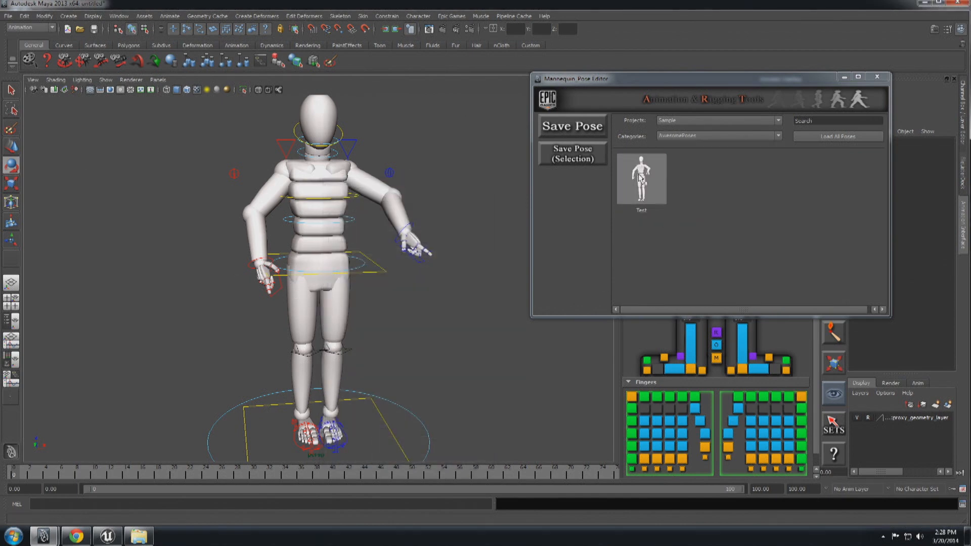
# Uncover the body picker and reset all of the mannequin's rig controls to zero.
pyautogui.moveTo(808, 83); pyautogui.dragTo(705, 220)
pyautogui.rightClick(843, 182)
pyautogui.click(844, 189)
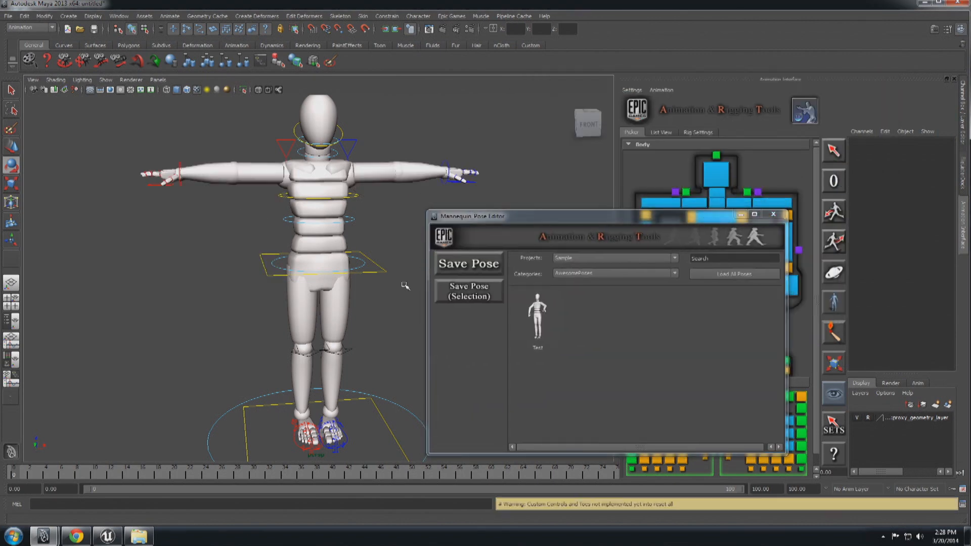
# Load the saved Test pose onto the mannequin, followed by its mirrored version.
pyautogui.click(552, 320)
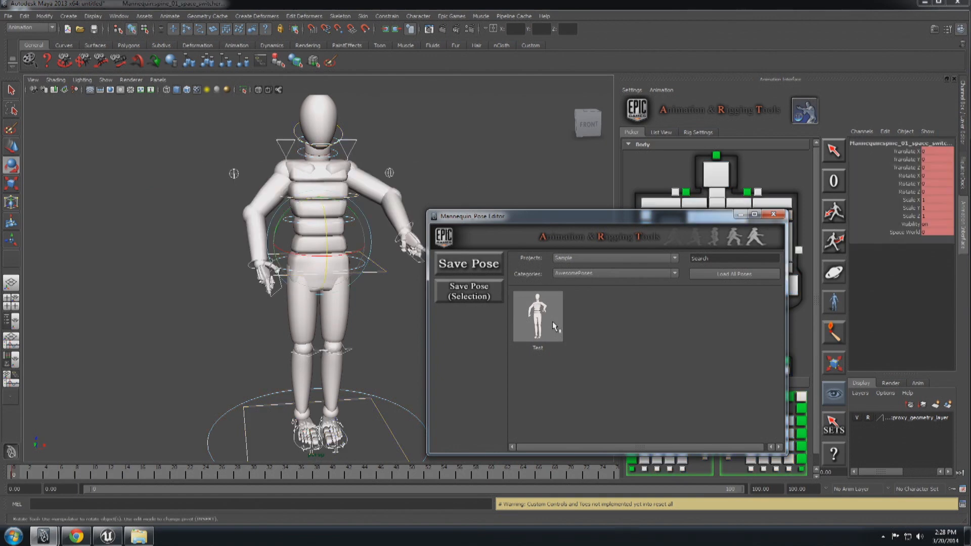
pyautogui.rightClick(547, 321)
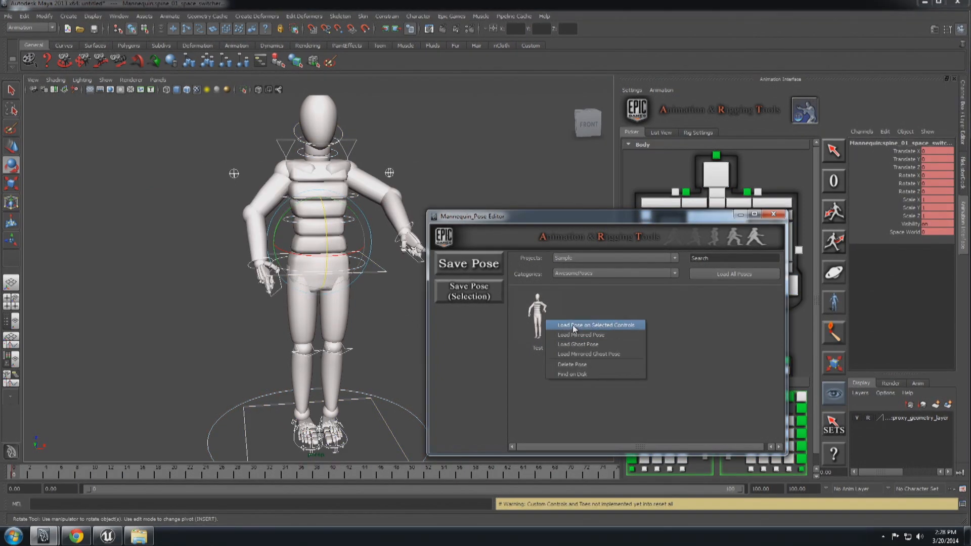
pyautogui.click(571, 334)
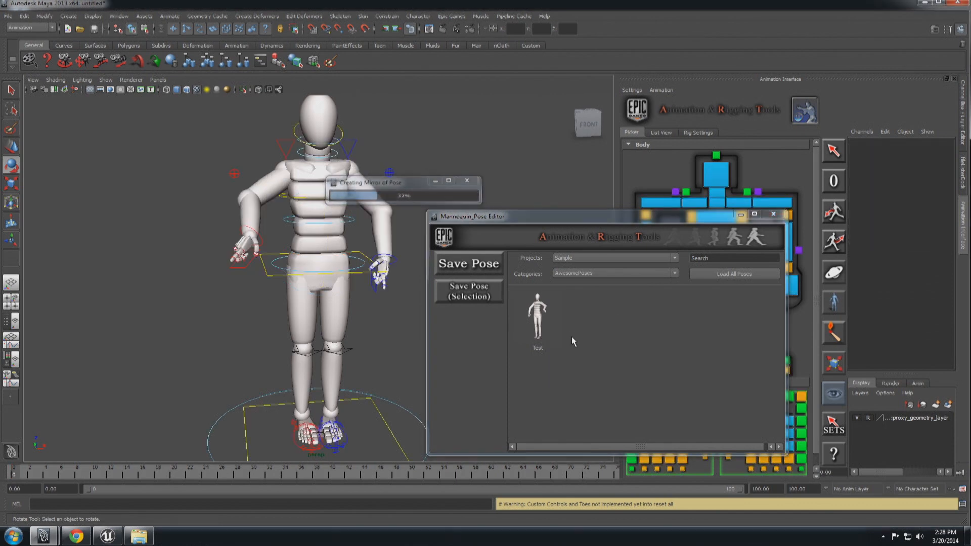
# Load the Test pose as a ghost and move the ghost about 320 units along Y in front of the mannequin.
pyautogui.rightClick(540, 329)
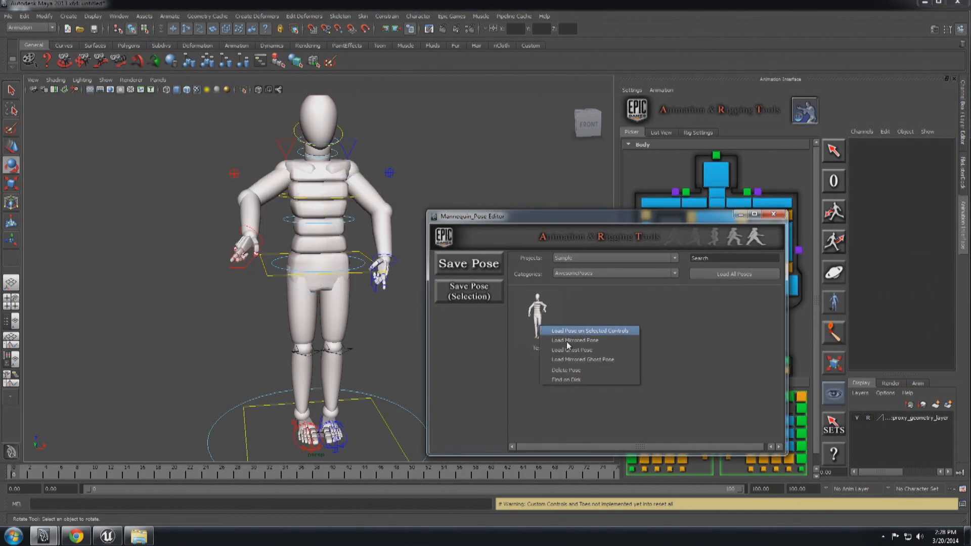
pyautogui.click(581, 354)
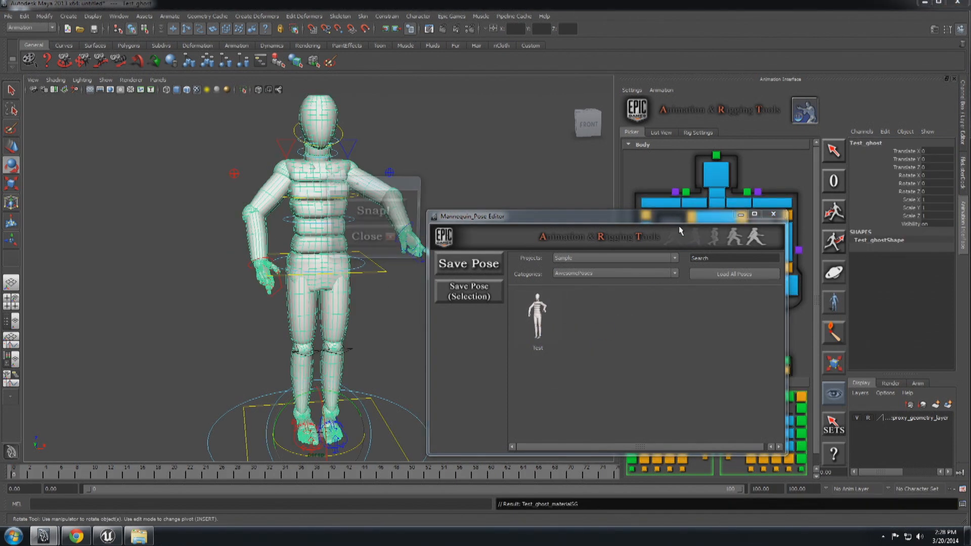
pyautogui.moveTo(675, 219); pyautogui.dragTo(831, 223)
pyautogui.keyDown('alt'); pyautogui.moveTo(378, 416); pyautogui.dragTo(331, 410, button='right'); pyautogui.keyUp('alt')
pyautogui.keyDown('alt'); pyautogui.moveTo(331, 411); pyautogui.dragTo(367, 414); pyautogui.keyUp('alt')
pyautogui.press('w')
pyautogui.moveTo(304, 368); pyautogui.dragTo(399, 436)
pyautogui.keyDown('alt'); pyautogui.moveTo(445, 369); pyautogui.dragTo(412, 357, button='right'); pyautogui.keyUp('alt')
pyautogui.keyDown('alt'); pyautogui.moveTo(412, 356); pyautogui.dragTo(383, 365); pyautogui.keyUp('alt')
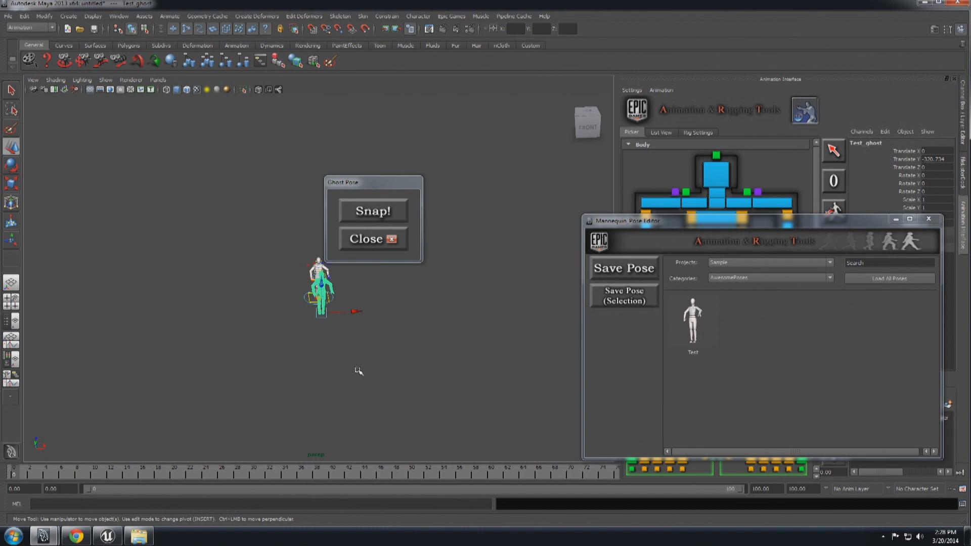
# Rotate the ghost about 74 degrees around Z and snap the mannequin to it.
pyautogui.keyDown('alt'); pyautogui.moveTo(315, 393); pyautogui.dragTo(373, 349); pyautogui.keyUp('alt')
pyautogui.press('e')
pyautogui.moveTo(393, 393); pyautogui.dragTo(346, 374)
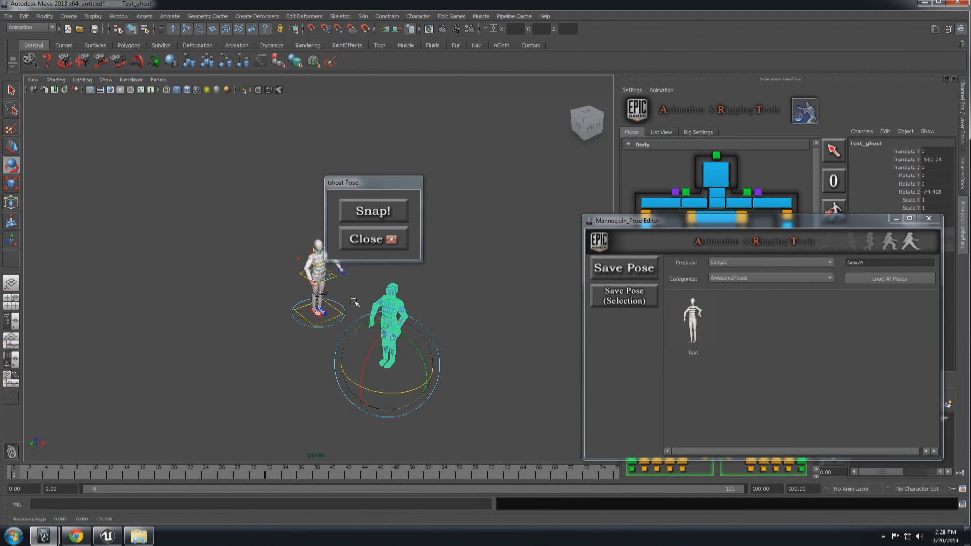
pyautogui.click(373, 211)
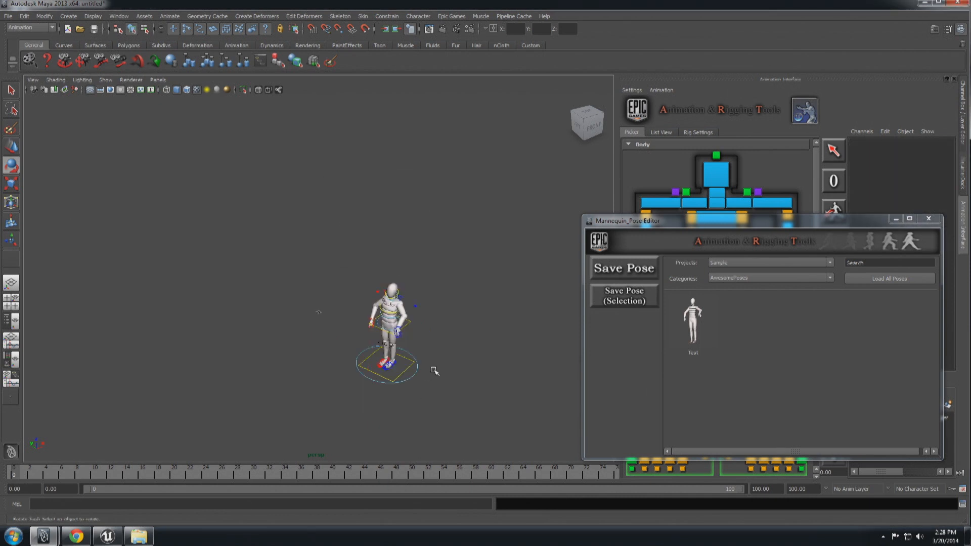
# Check the Test pose's loading options in the pose editor and close the editor.
pyautogui.scroll(5, 445, 356)
pyautogui.rightClick(695, 336)
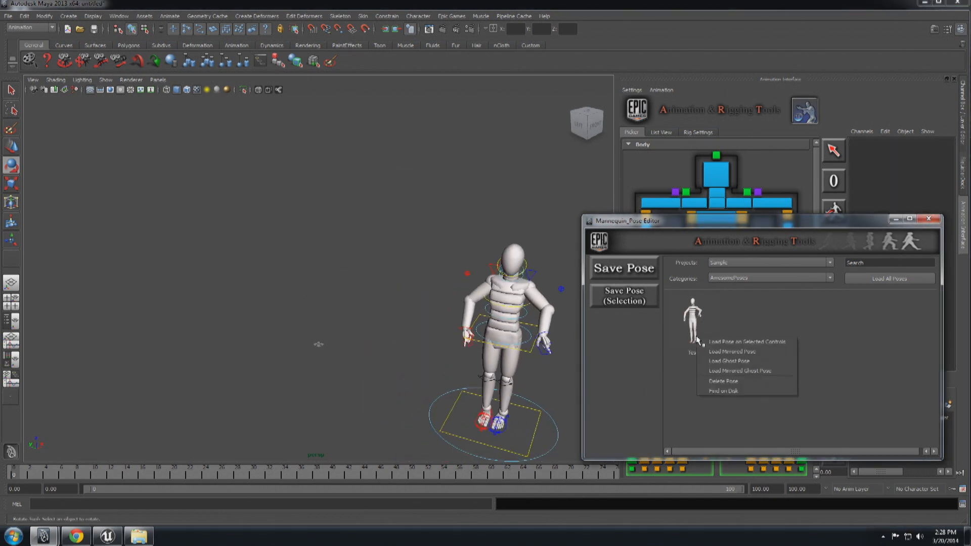
pyautogui.click(924, 224)
pyautogui.click(924, 224)
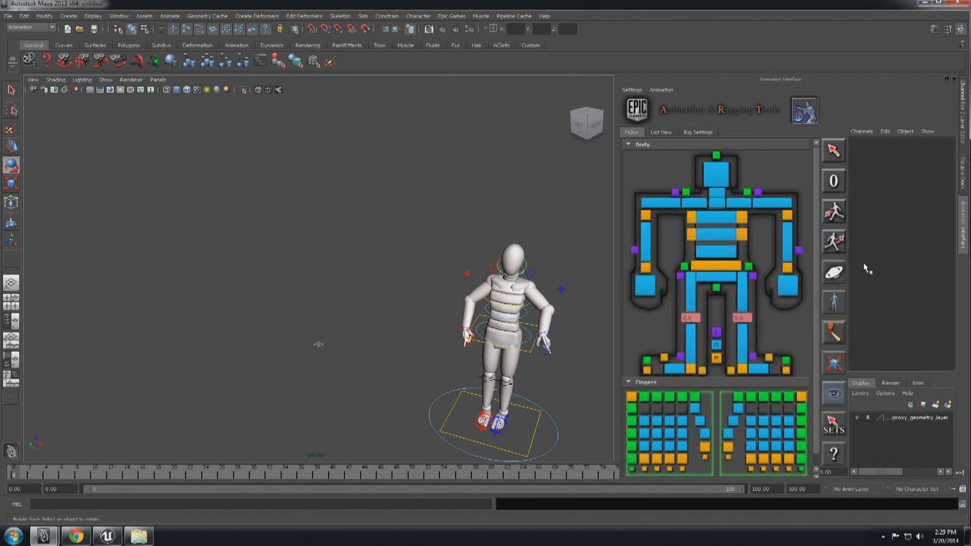
# Review the mannequin's control spaces in the space switcher and switch the chest IK control to the chest_ik_world_aligned space.
pyautogui.click(837, 280)
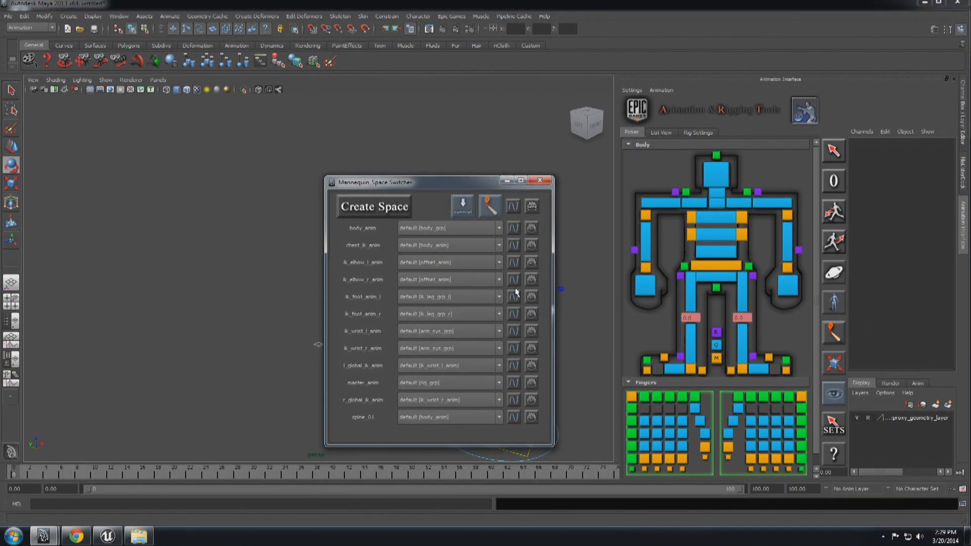
pyautogui.click(540, 180)
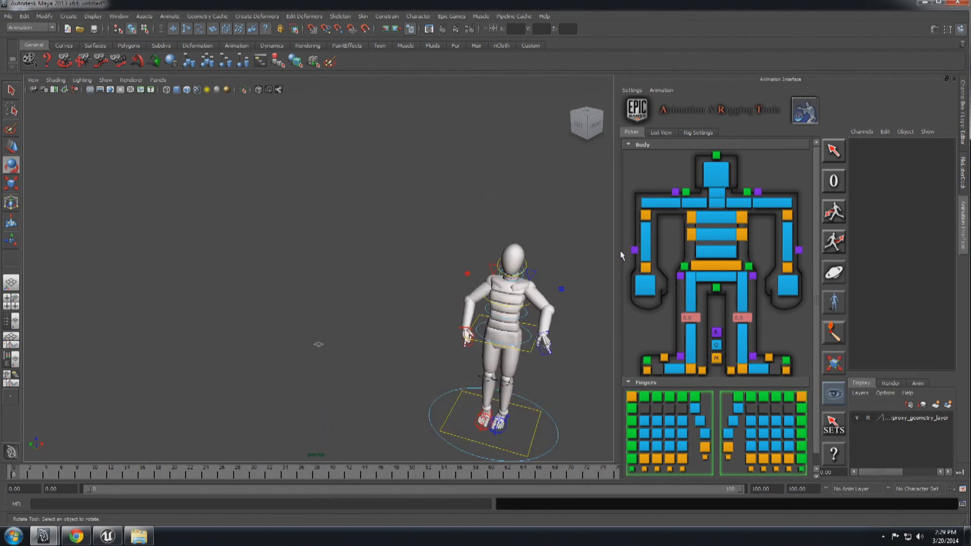
pyautogui.rightClick(698, 224)
pyautogui.moveTo(736, 255)
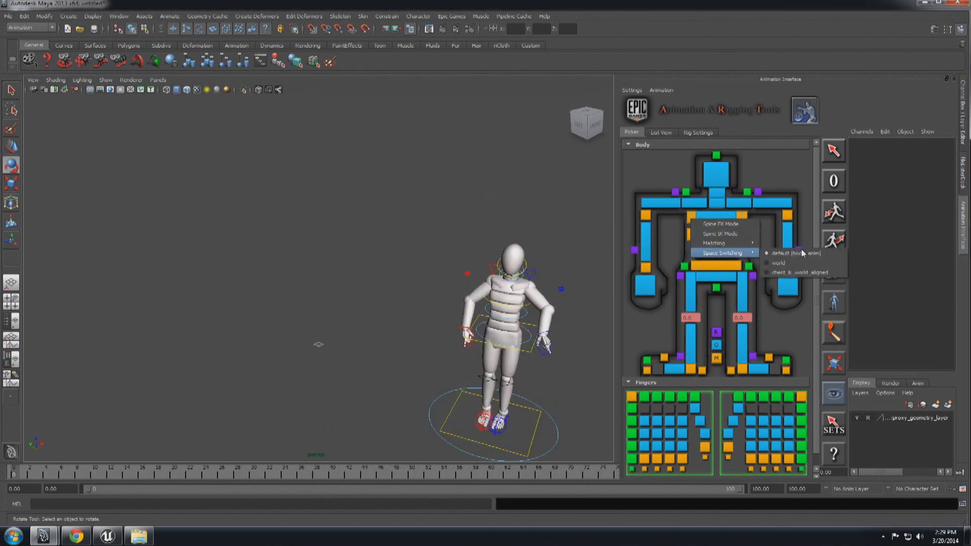
pyautogui.click(806, 272)
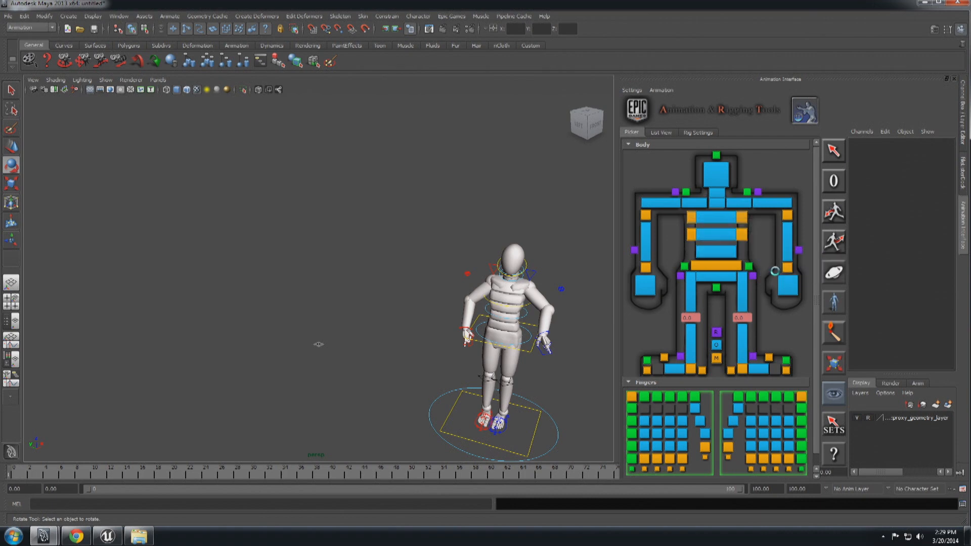
# Try moving and rotating the body control, undo both changes and bring up the list view of the rig's controls.
pyautogui.click(714, 268)
pyautogui.press('w')
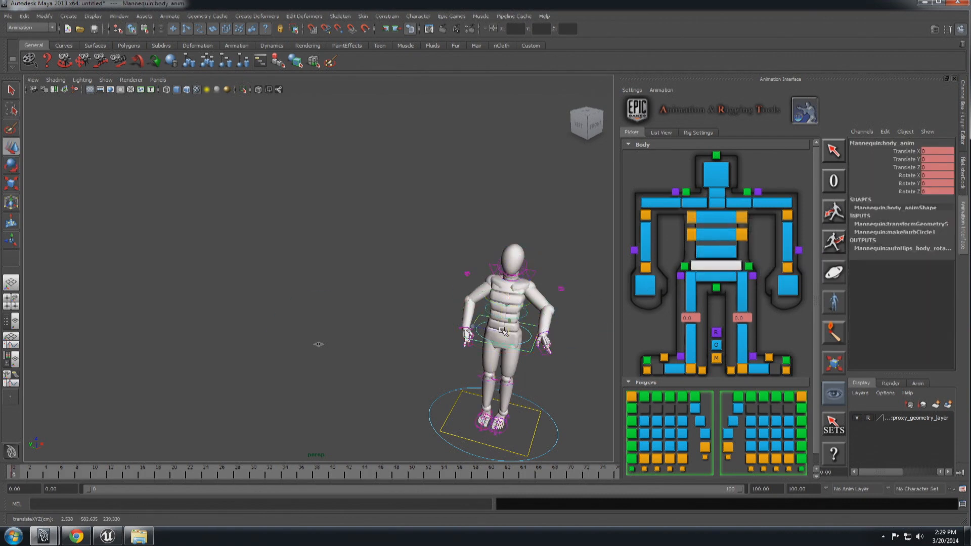
pyautogui.moveTo(501, 330); pyautogui.dragTo(499, 307)
pyautogui.hotkey('ctrl', 'z')
pyautogui.press('e')
pyautogui.hotkey('ctrl', 'z')
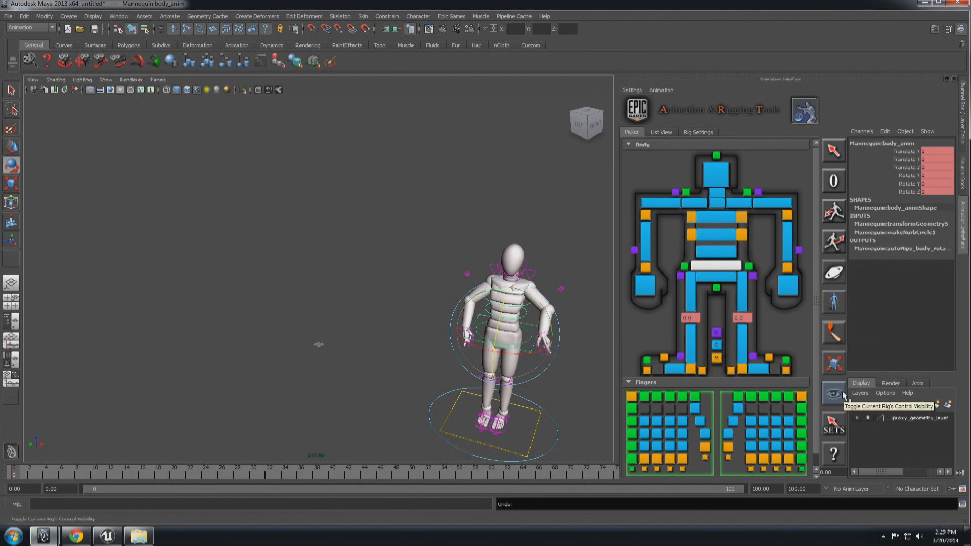
pyautogui.click(662, 132)
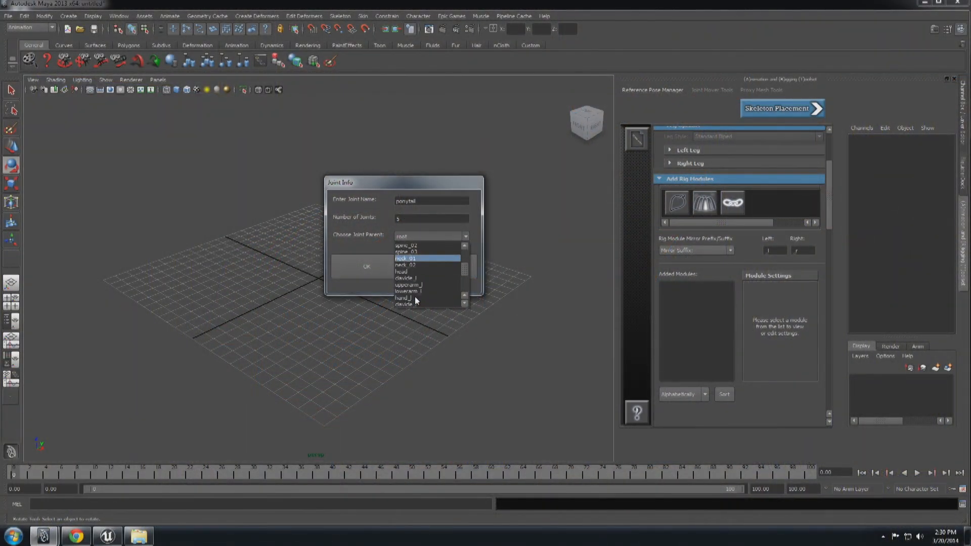
# Add the five-joint ponytail chain with head as its parent and advance to skeleton placement.
pyautogui.scroll(-2, 415, 296)
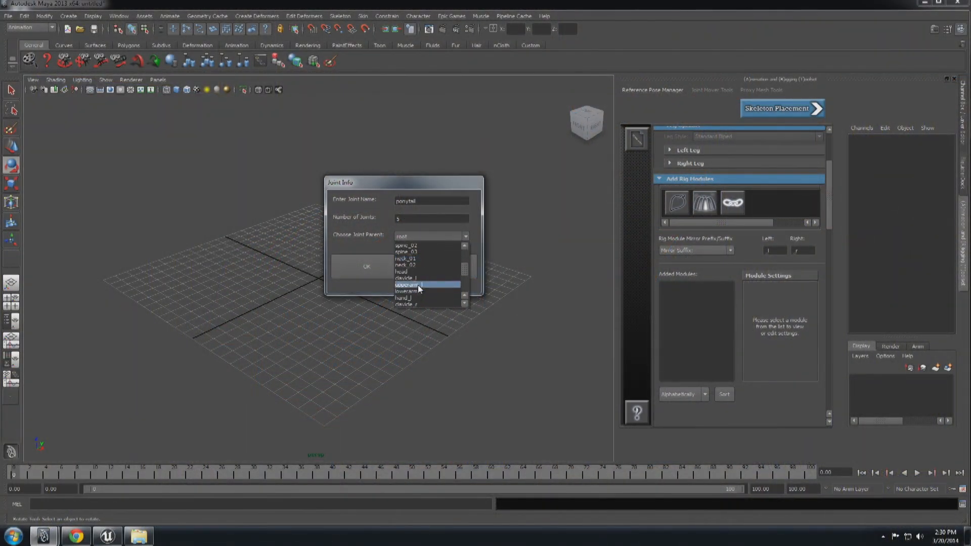
pyautogui.click(415, 272)
pyautogui.click(385, 271)
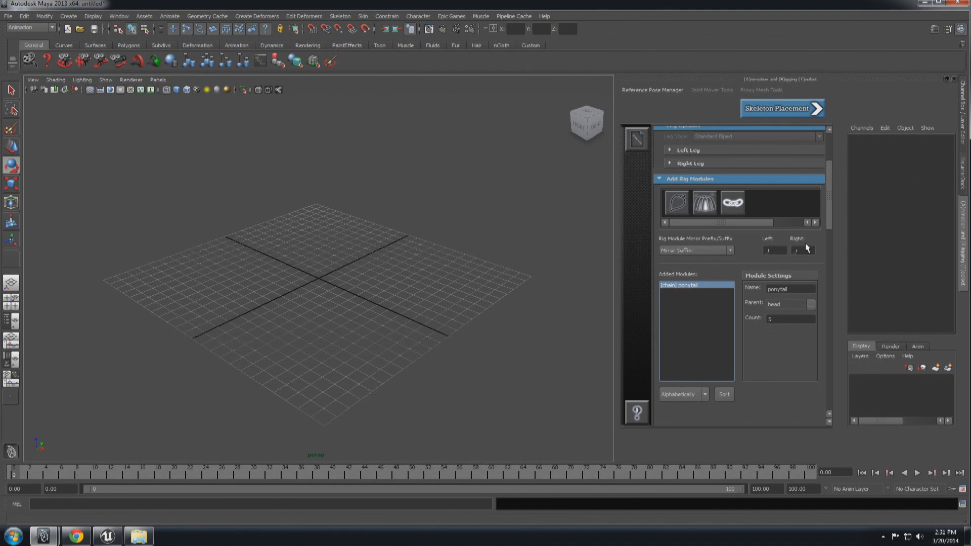
pyautogui.click(773, 105)
pyautogui.click(460, 272)
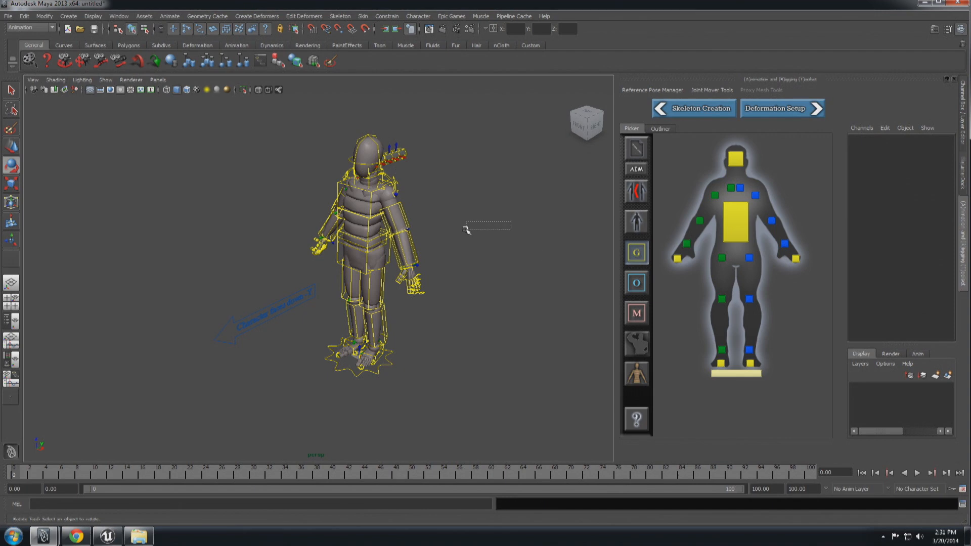
# Select ponytail_01_mover under the custom chains and move it about 30 units along Y and 20 units along Z.
pyautogui.keyDown('alt'); pyautogui.moveTo(533, 232); pyautogui.dragTo(502, 229); pyautogui.keyUp('alt')
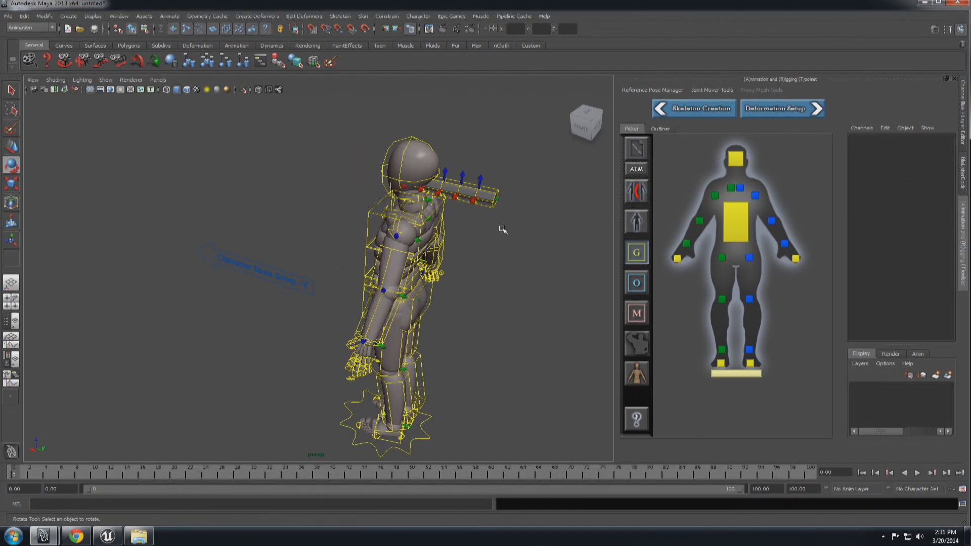
pyautogui.click(660, 128)
pyautogui.click(633, 142)
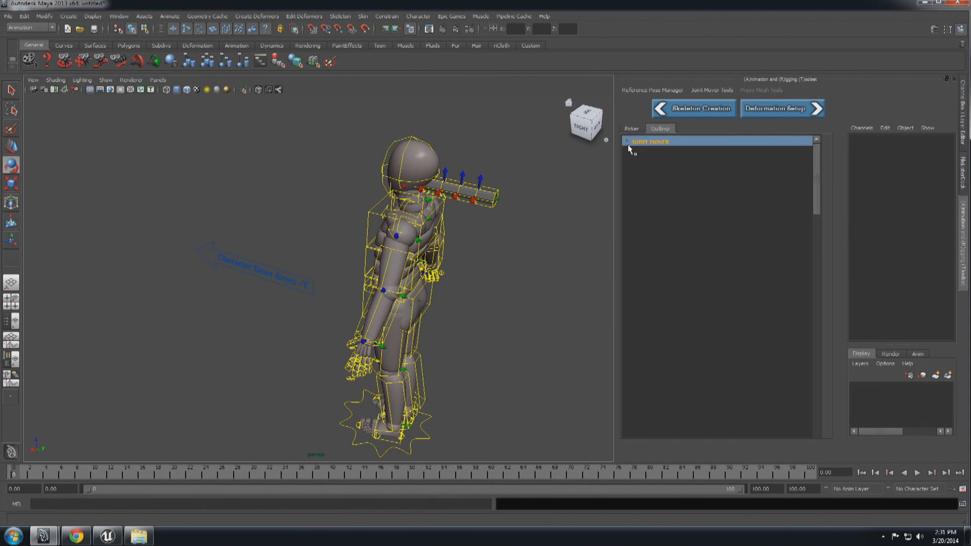
pyautogui.click(627, 142)
pyautogui.click(633, 223)
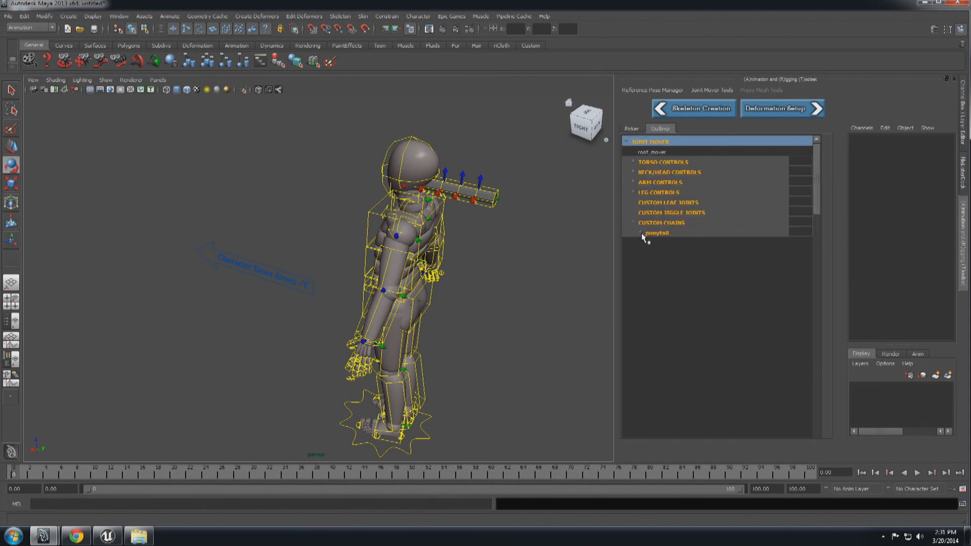
pyautogui.click(640, 232)
pyautogui.click(657, 243)
pyautogui.press('w')
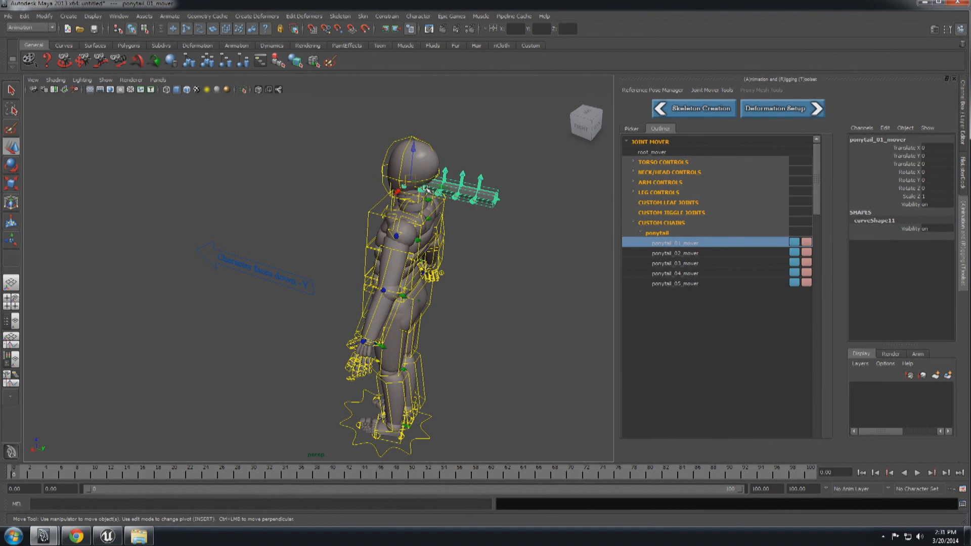
pyautogui.moveTo(429, 186); pyautogui.dragTo(439, 135)
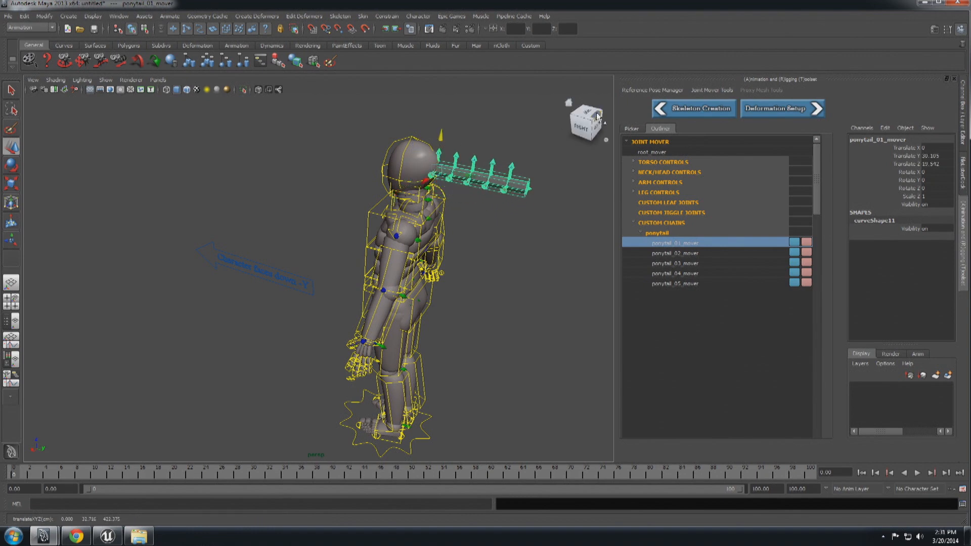
# Advance to deformation setup, creating the rig pose as an automatic T-pose and automatically skin weighting the proxy mesh.
pyautogui.click(627, 129)
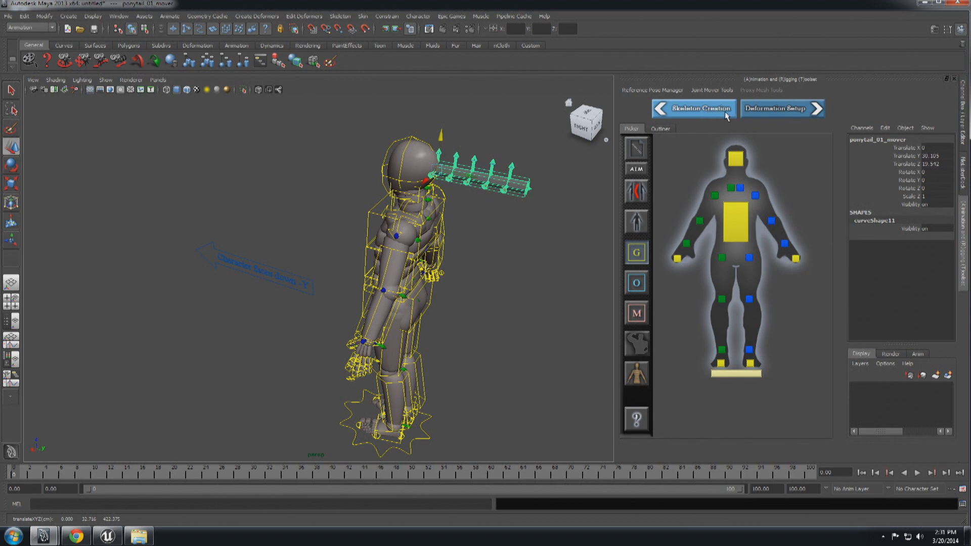
pyautogui.click(805, 109)
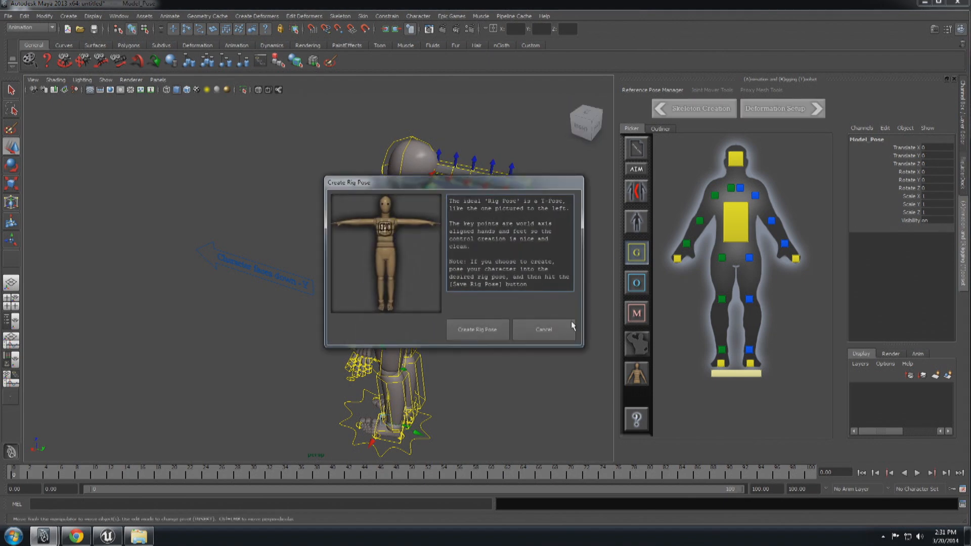
pyautogui.click(485, 328)
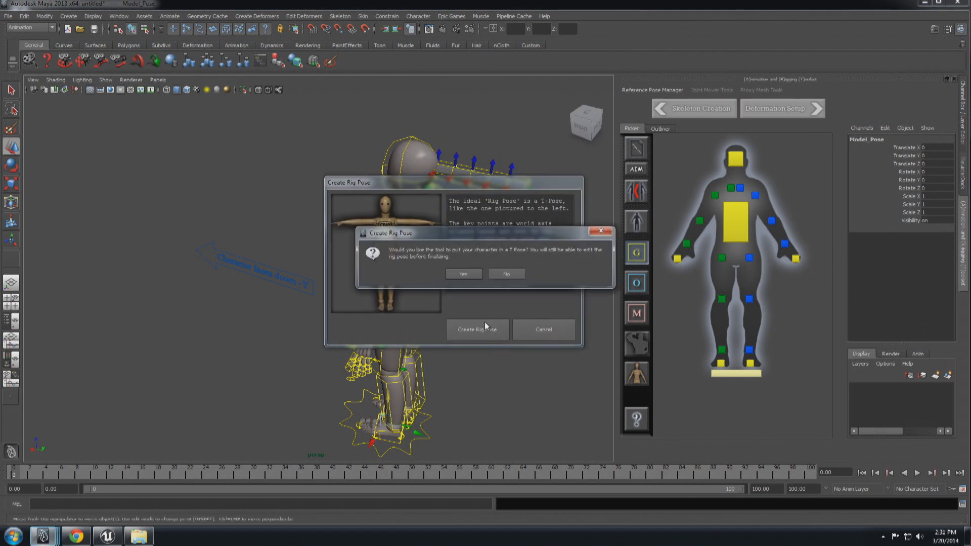
pyautogui.click(463, 274)
pyautogui.click(399, 228)
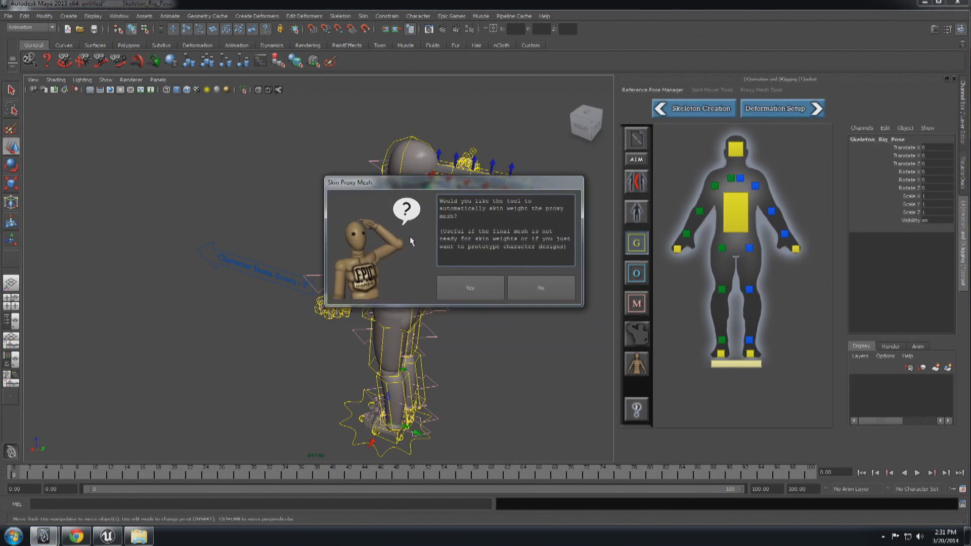
pyautogui.click(467, 286)
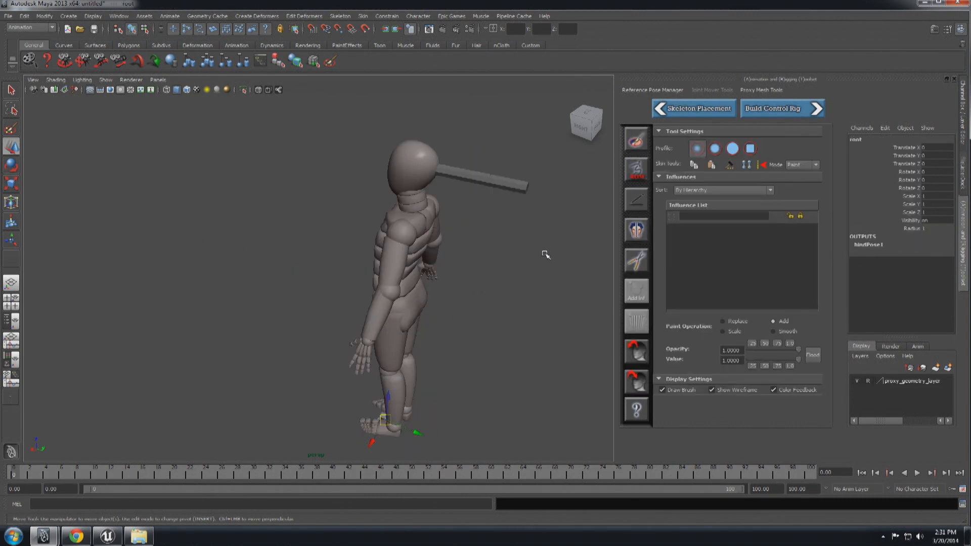
# Build the control rig and publish the character as Test in the Sample project, dismissing the list of created files.
pyautogui.click(792, 113)
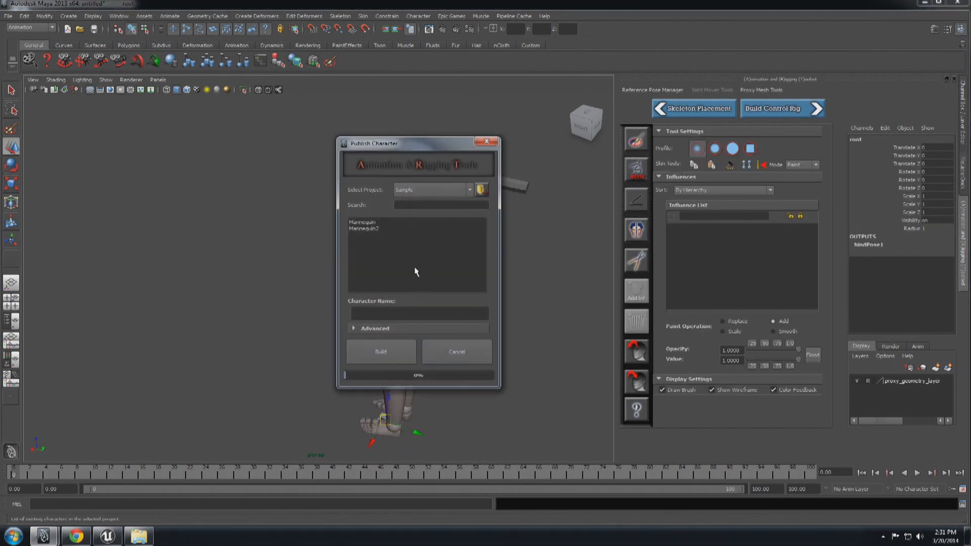
pyautogui.click(392, 315)
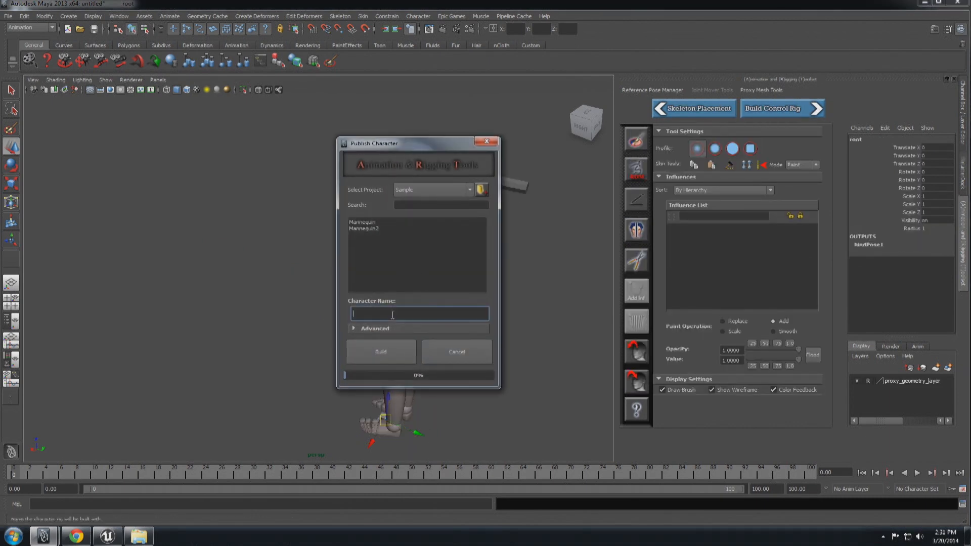
pyautogui.click(388, 354)
pyautogui.click(357, 195)
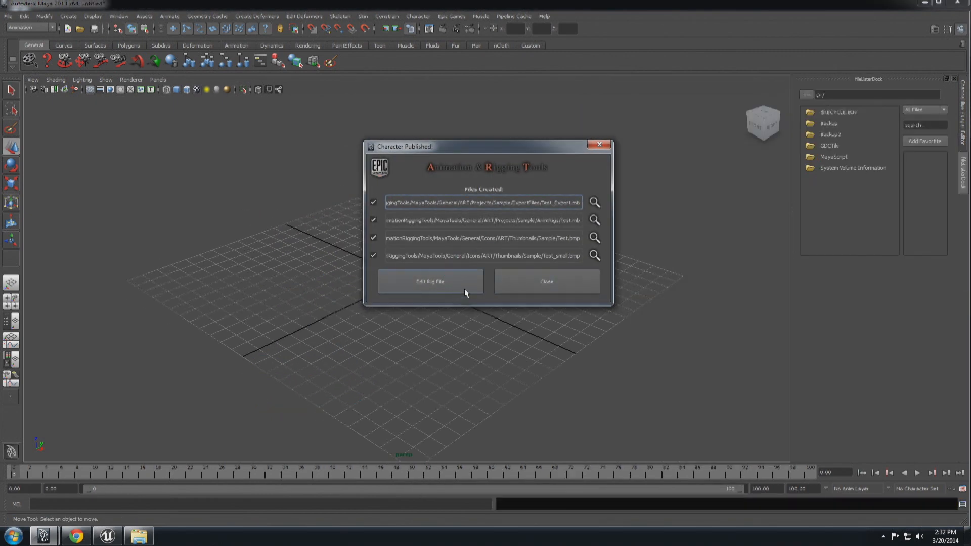
pyautogui.click(533, 274)
# Add the Test character from the Sample project to the scene for animation.
pyautogui.click(457, 17)
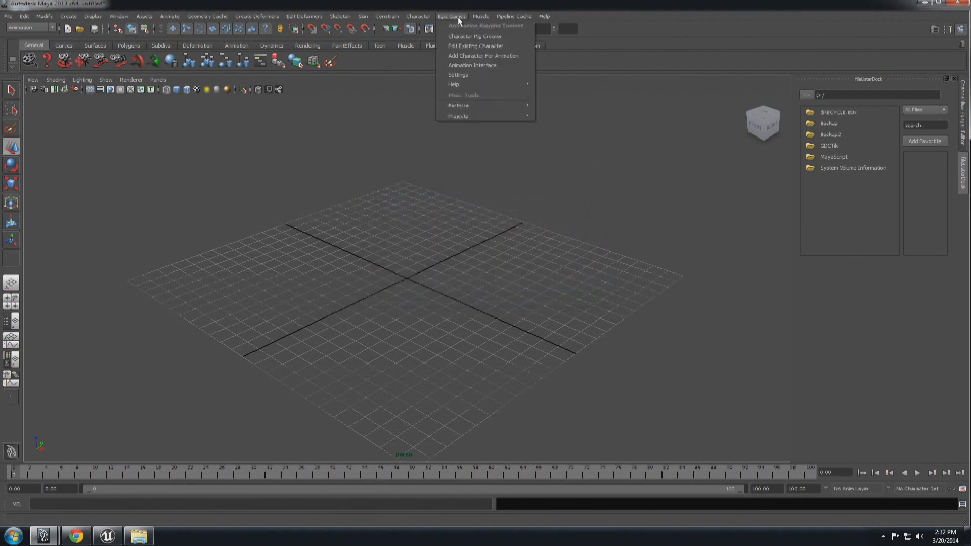
pyautogui.click(473, 55)
pyautogui.click(396, 245)
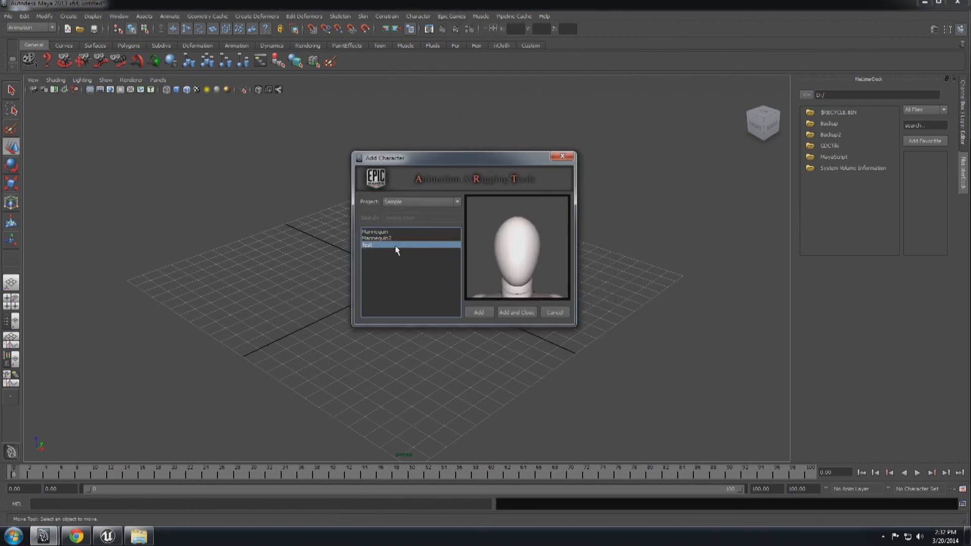
pyautogui.click(516, 313)
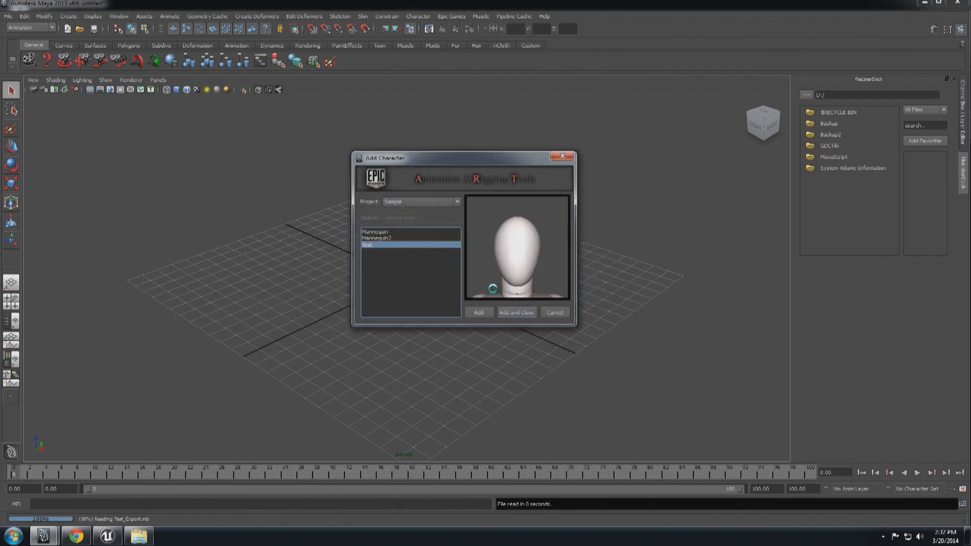
# Switch the ponytail chain to Dynamics in the rig settings for custom joint chains.
pyautogui.keyDown('alt'); pyautogui.moveTo(515, 258); pyautogui.dragTo(458, 240); pyautogui.keyUp('alt')
pyautogui.scroll(1, 476, 247)
pyautogui.scroll(2, 461, 231)
pyautogui.keyDown('alt'); pyautogui.moveTo(481, 196); pyautogui.dragTo(478, 196); pyautogui.keyUp('alt')
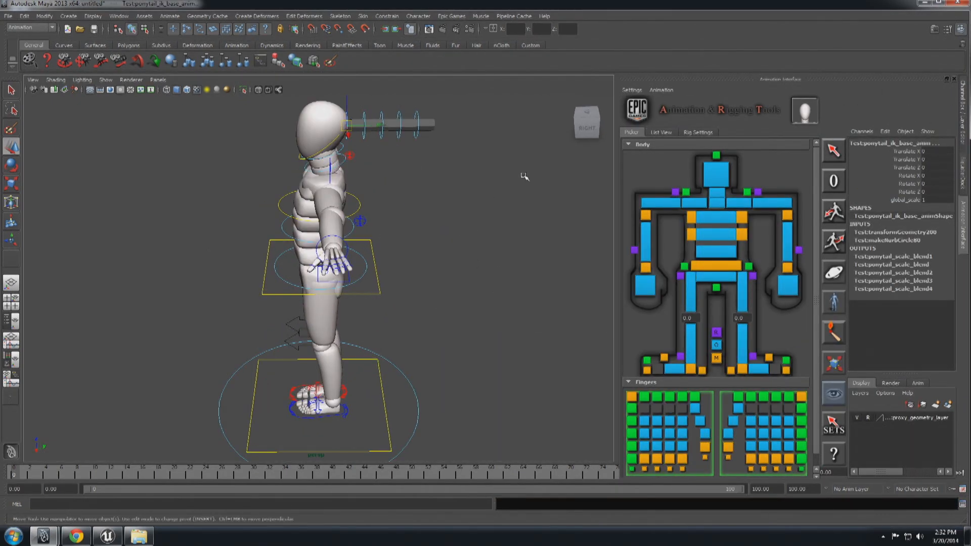
pyautogui.click(688, 132)
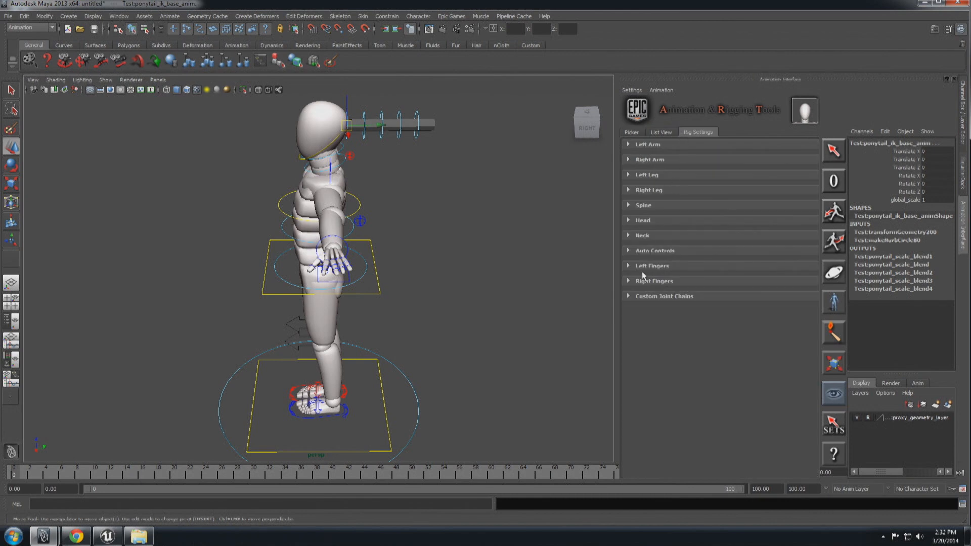
pyautogui.click(628, 296)
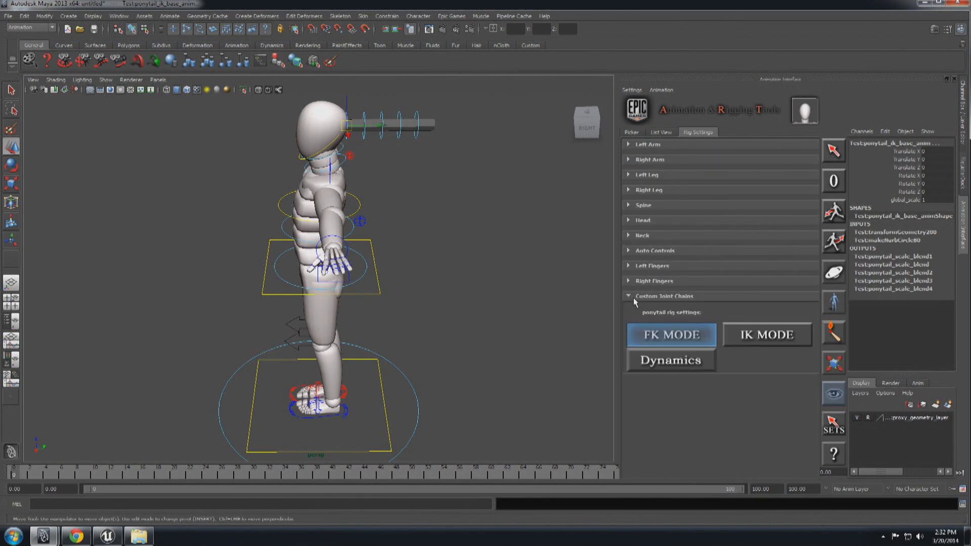
pyautogui.click(691, 353)
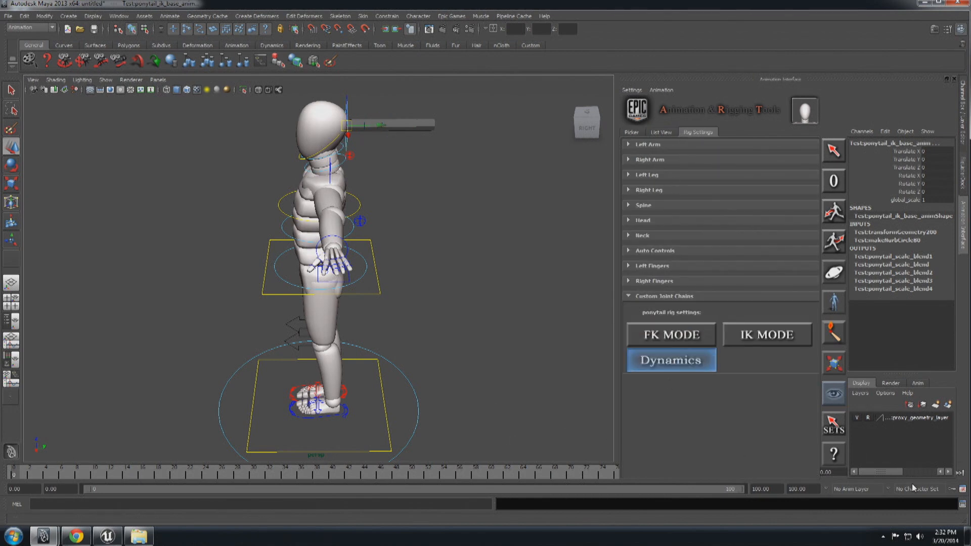
# Check that the time slider preferences use the Play every frame playback speed and return to the Animation Interface.
pyautogui.click(962, 490)
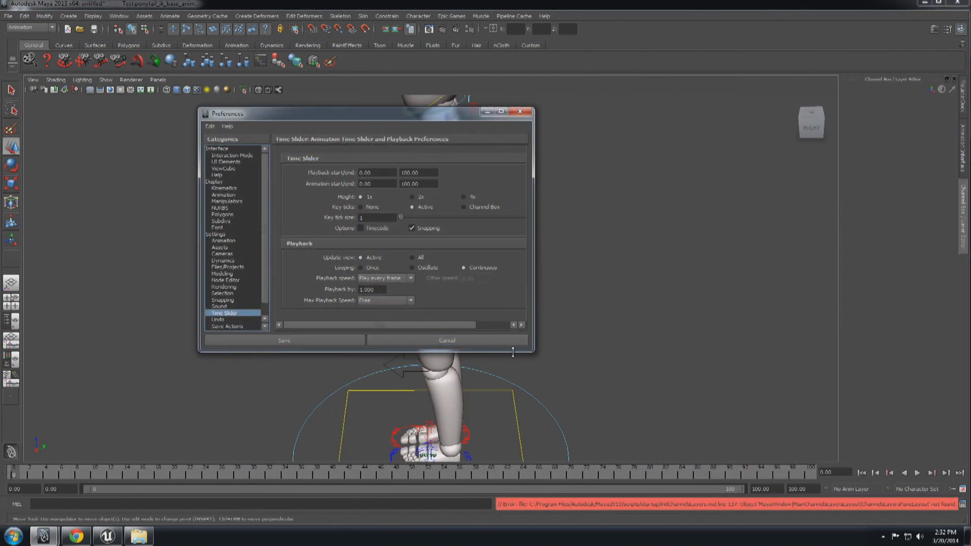
pyautogui.click(520, 111)
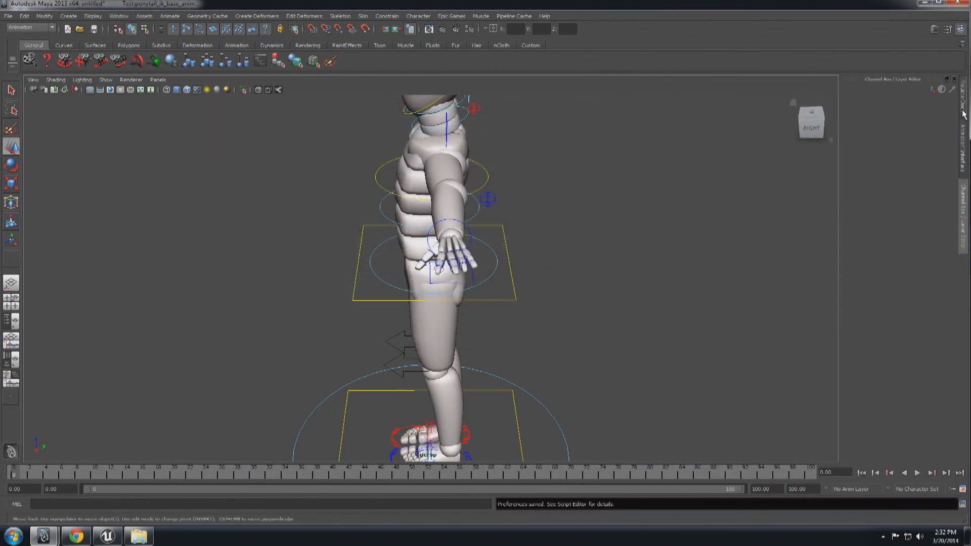
pyautogui.click(964, 139)
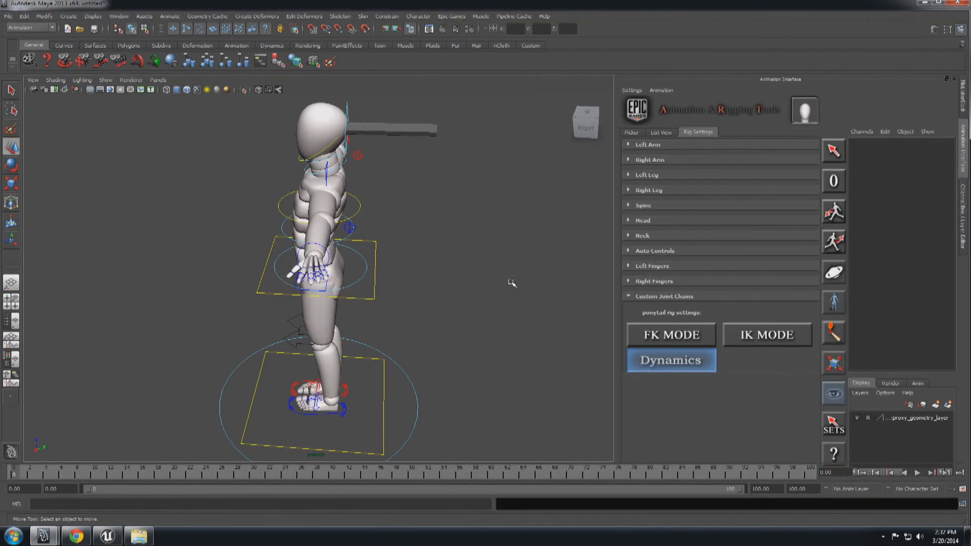
# Play the timeline and try moving the ponytail's dynamics control behind the head, undoing the move.
pyautogui.hotkey('alt', 'v')
pyautogui.hotkey('alt', 'v')
pyautogui.click(348, 109)
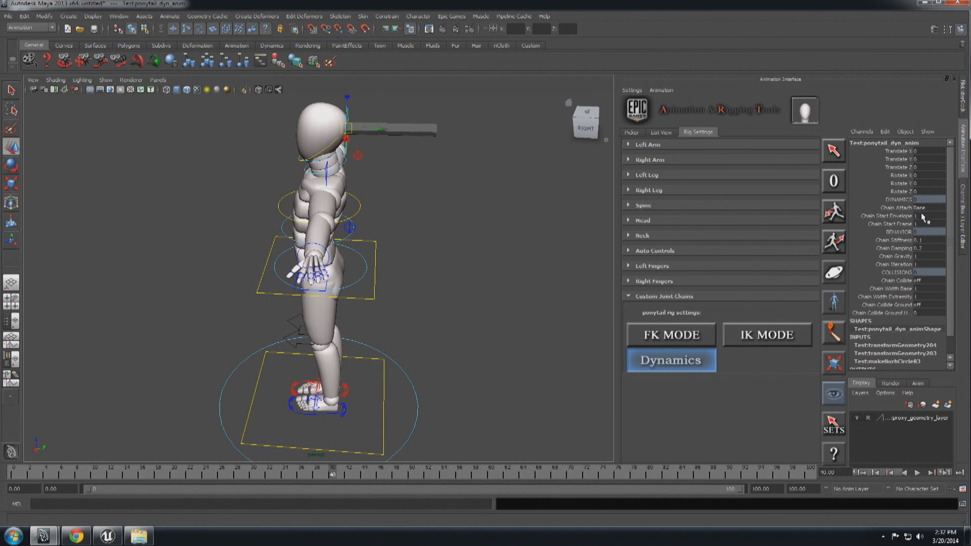
pyautogui.keyDown('alt'); pyautogui.moveTo(528, 259); pyautogui.dragTo(456, 279); pyautogui.keyUp('alt')
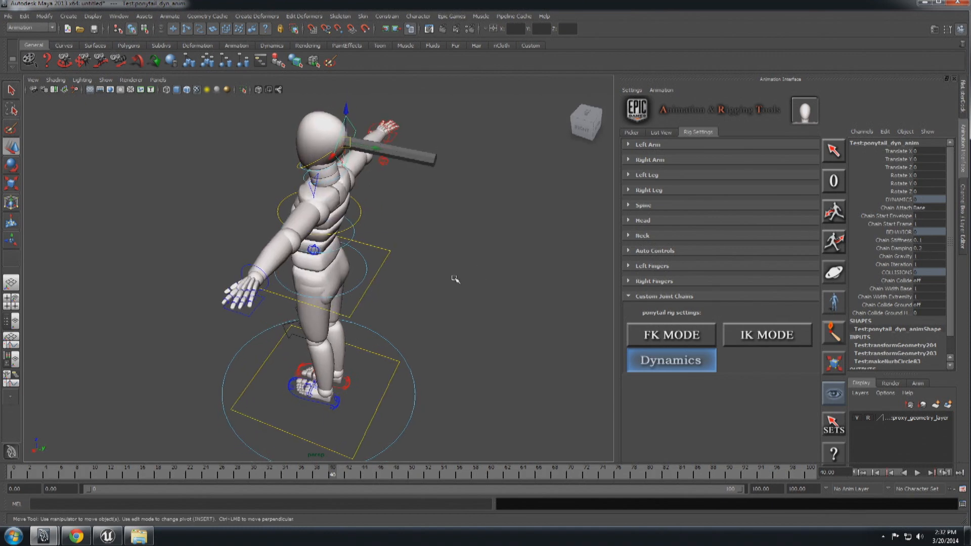
pyautogui.moveTo(337, 154); pyautogui.dragTo(333, 158)
pyautogui.hotkey('ctrl', 'z')
pyautogui.click(293, 180)
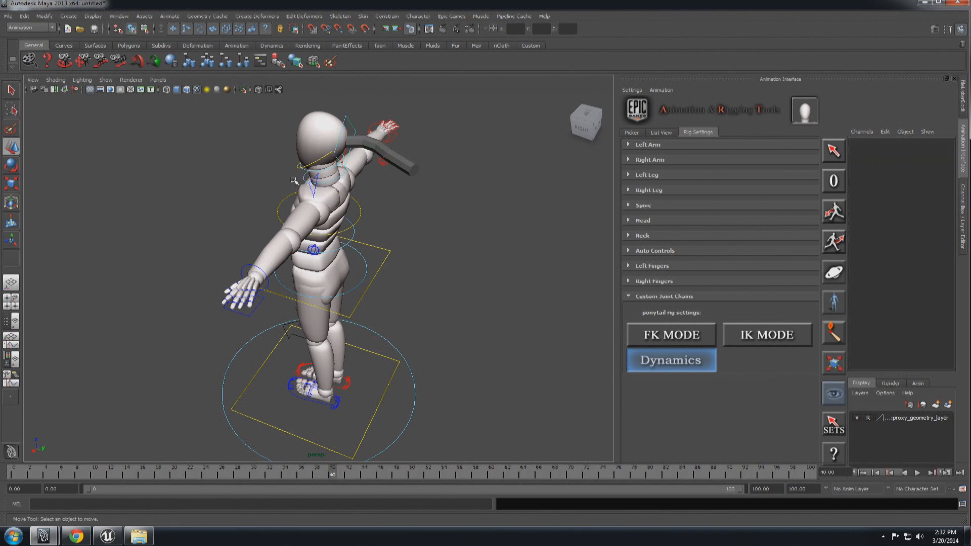
# Rotate the head FK control about -19 degrees in X, 16 degrees in Y and 6 degrees in Z to swing the ponytail.
pyautogui.keyDown('alt'); pyautogui.moveTo(337, 200); pyautogui.dragTo(364, 210, button='right'); pyautogui.keyUp('alt')
pyautogui.moveTo(328, 112)
pyautogui.keyDown('alt'); pyautogui.mouseDown()
pyautogui.moveTo(333, 119)
pyautogui.moveTo(328, 101)
pyautogui.mouseUp(); pyautogui.keyUp('alt')
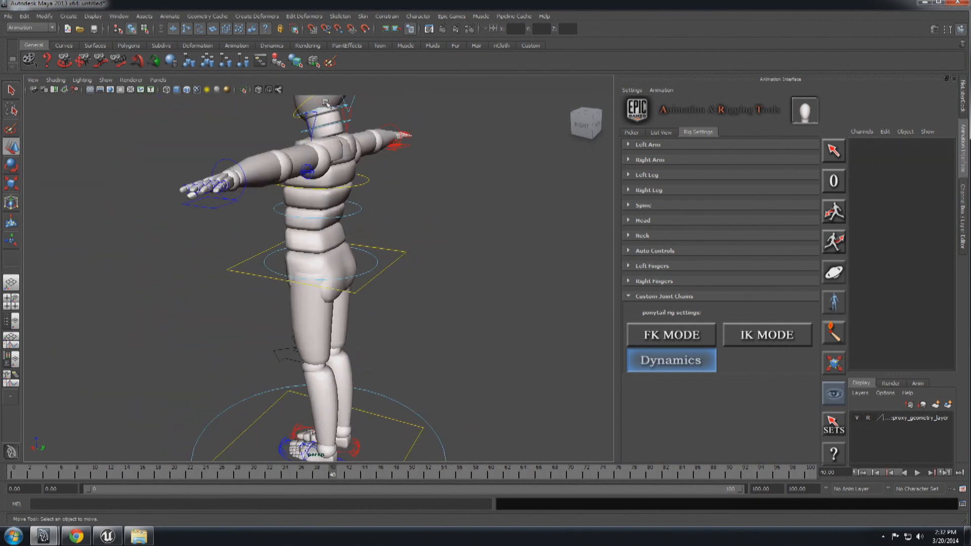
pyautogui.keyDown('alt'); pyautogui.moveTo(335, 112); pyautogui.dragTo(322, 115, button='right'); pyautogui.keyUp('alt')
pyautogui.click(313, 132)
pyautogui.press('e')
pyautogui.moveTo(328, 132)
pyautogui.mouseDown()
pyautogui.moveTo(292, 143)
pyautogui.moveTo(352, 150)
pyautogui.moveTo(346, 121)
pyautogui.moveTo(302, 126)
pyautogui.moveTo(315, 123)
pyautogui.moveTo(305, 136)
pyautogui.moveTo(311, 126)
pyautogui.mouseUp()
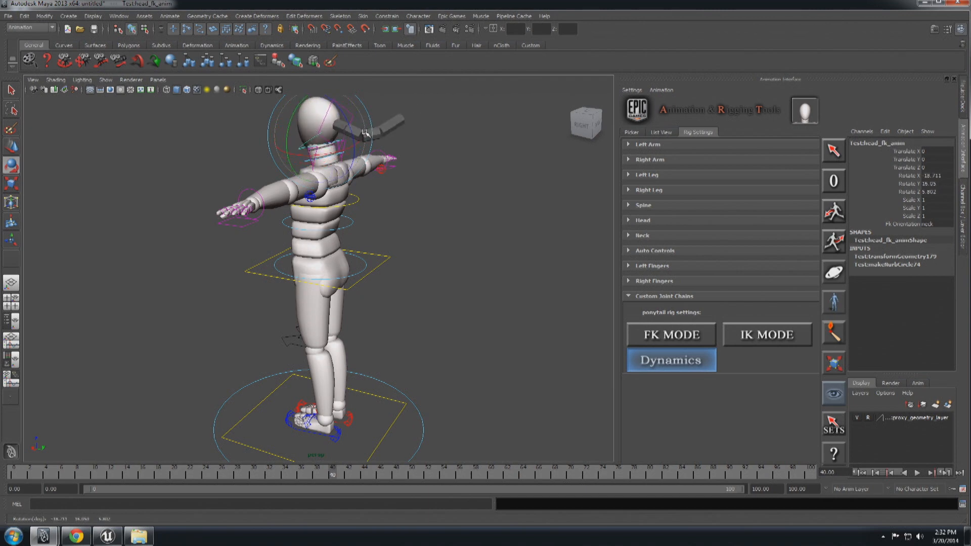